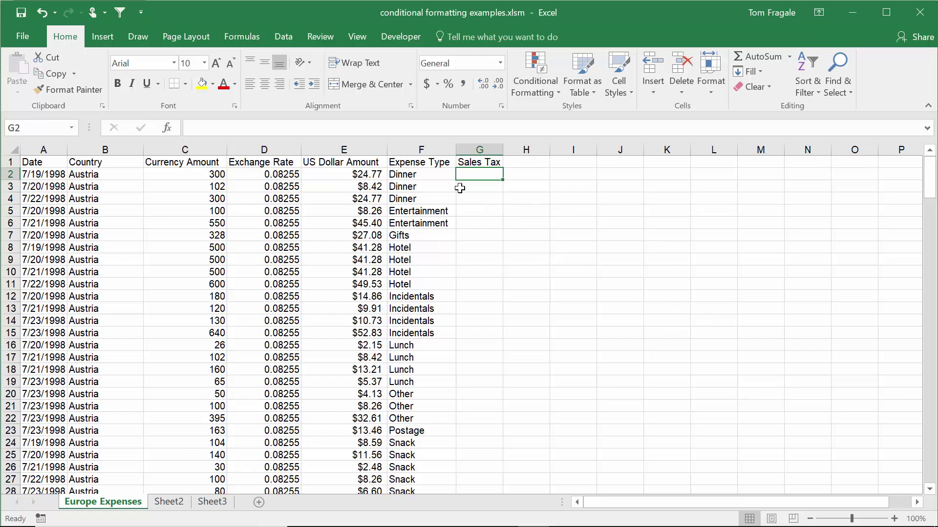
# Enter =IF(F2="dinner",0,6%*E2) in G2 so Dinner rows get zero tax and others 6%.
pyautogui.click(436, 178)
pyautogui.click(467, 177)
pyautogui.write('=if')
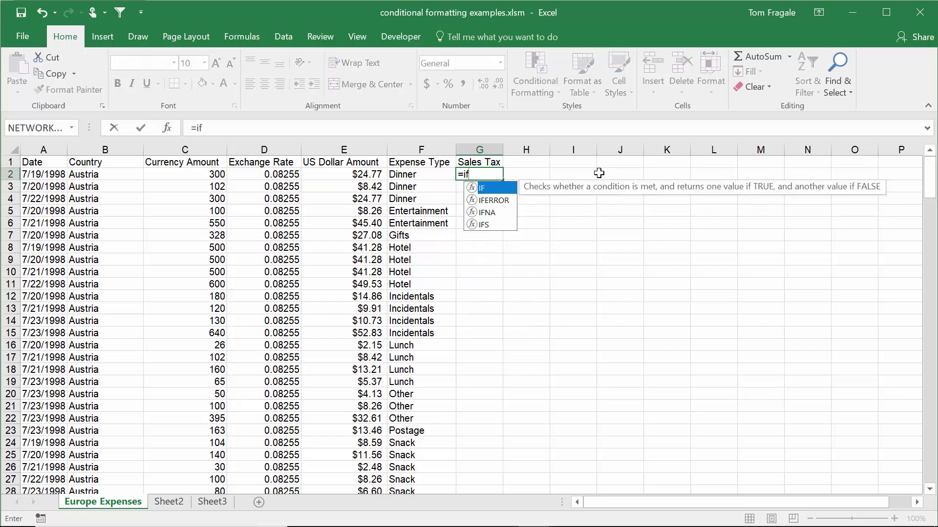
pyautogui.write('(')
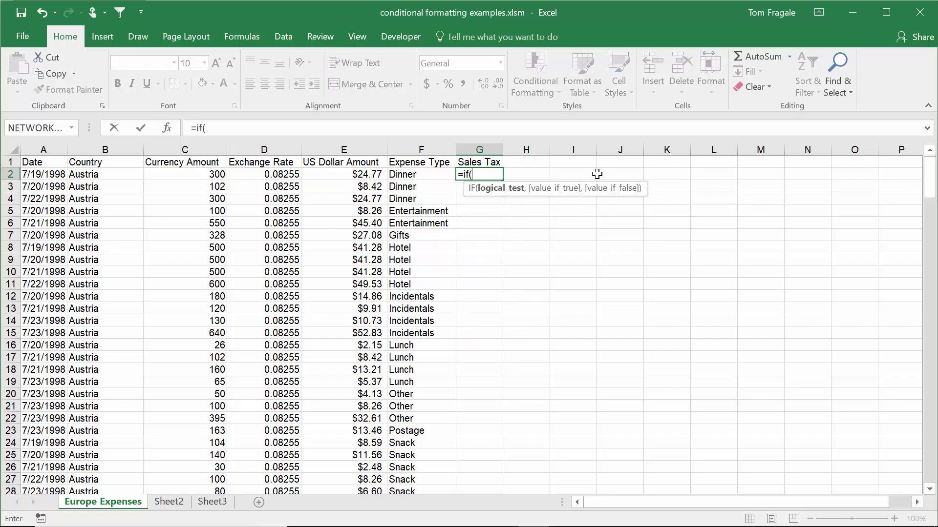
pyautogui.click(405, 172)
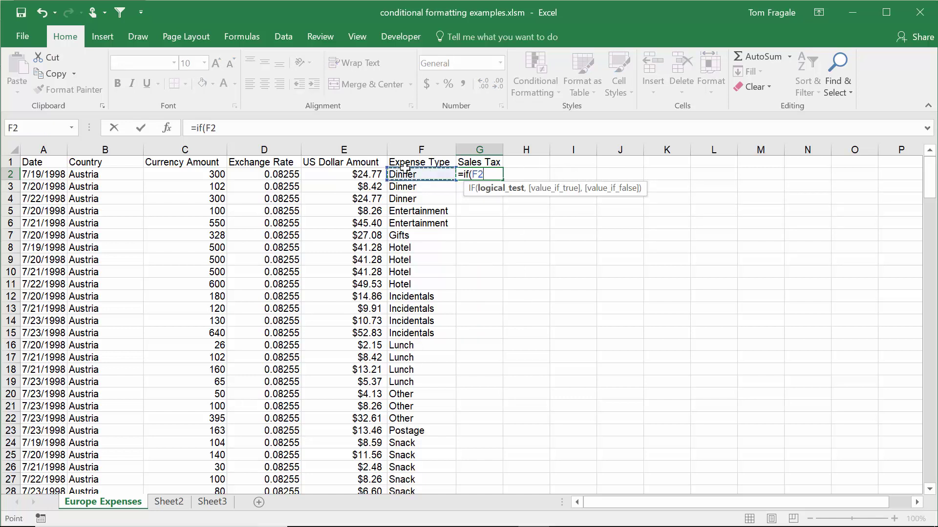
pyautogui.write('="dinner')
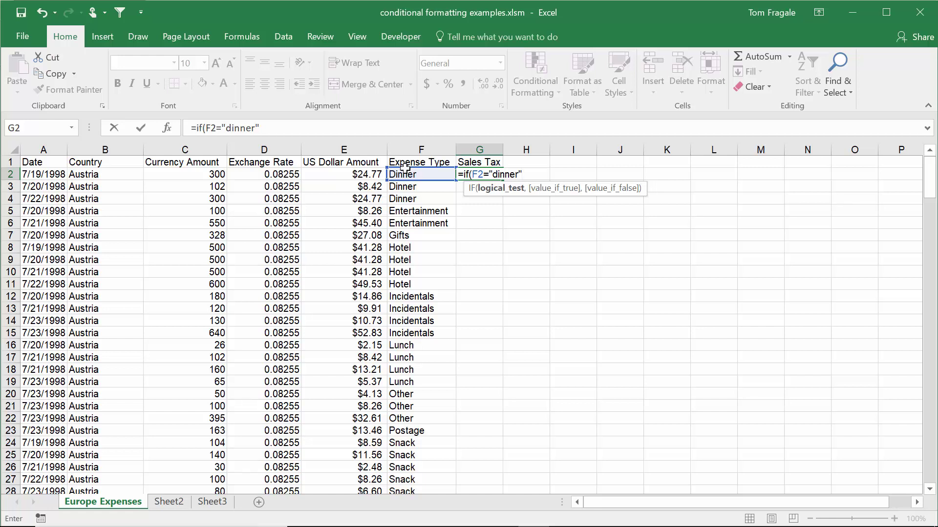
pyautogui.write(',')
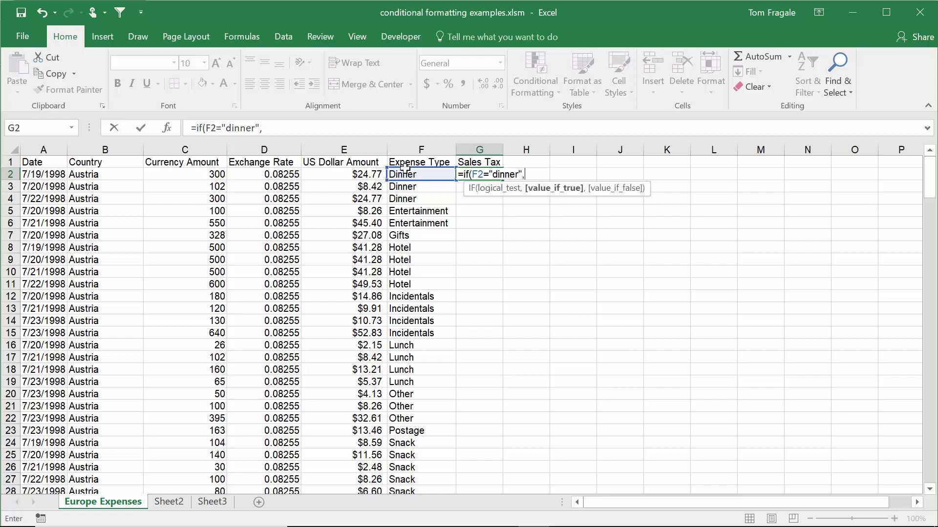
pyautogui.write('0,')
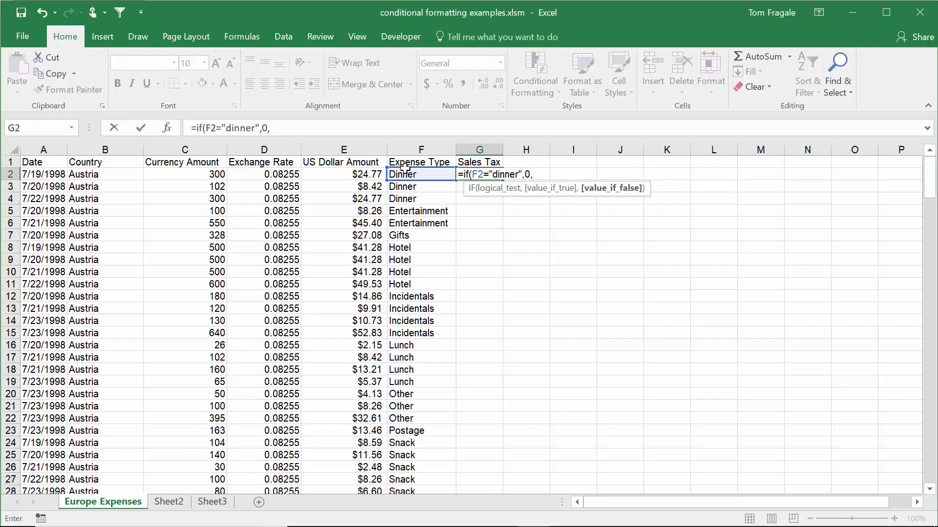
pyautogui.write('6%*e2')
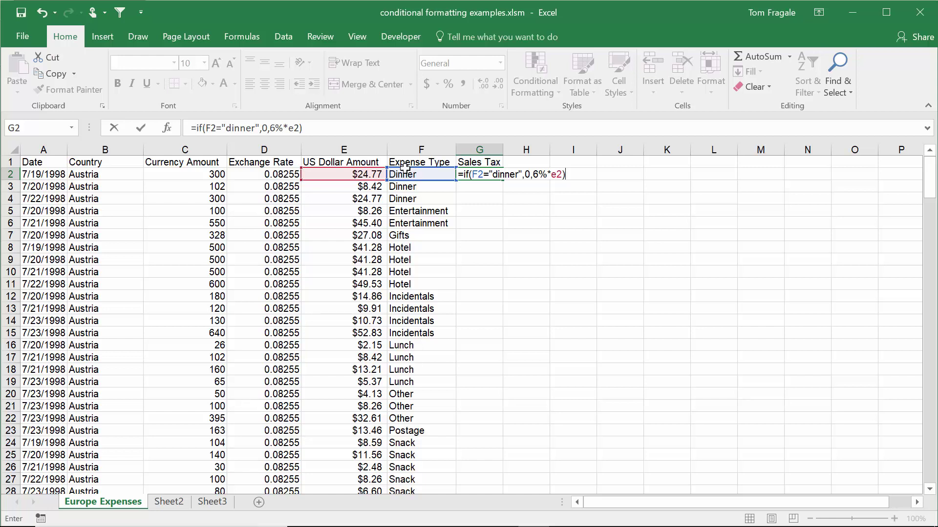
pyautogui.press('Return')
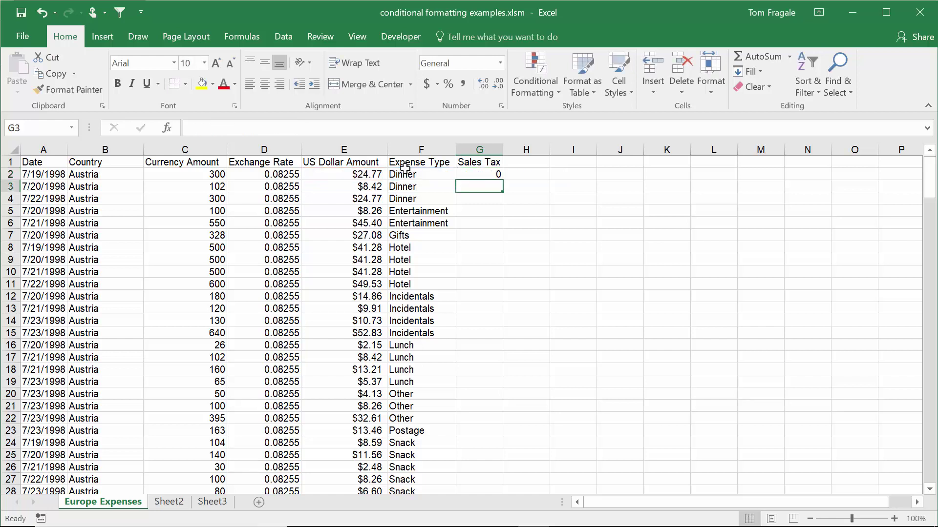
# Fill G2's dinner/6% sales-tax formula down column G for every expense row.
pyautogui.click(471, 174)
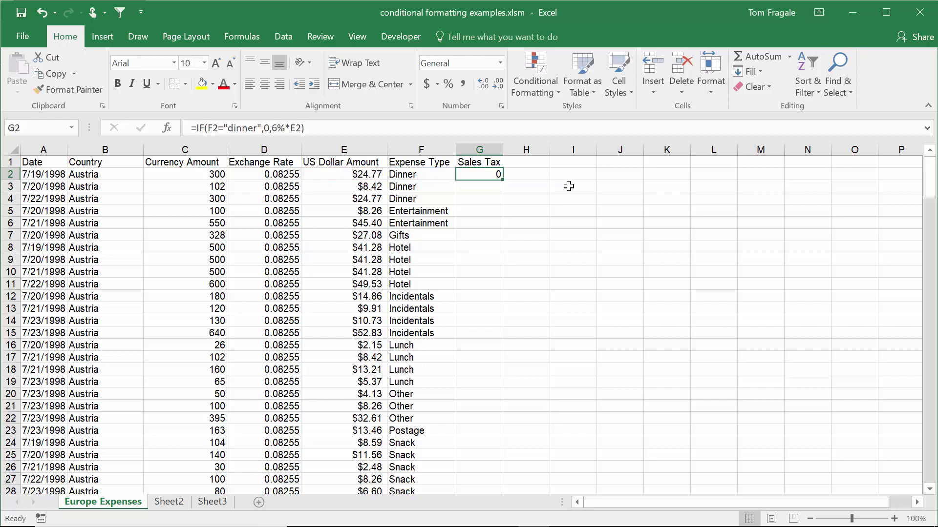
pyautogui.click(399, 174)
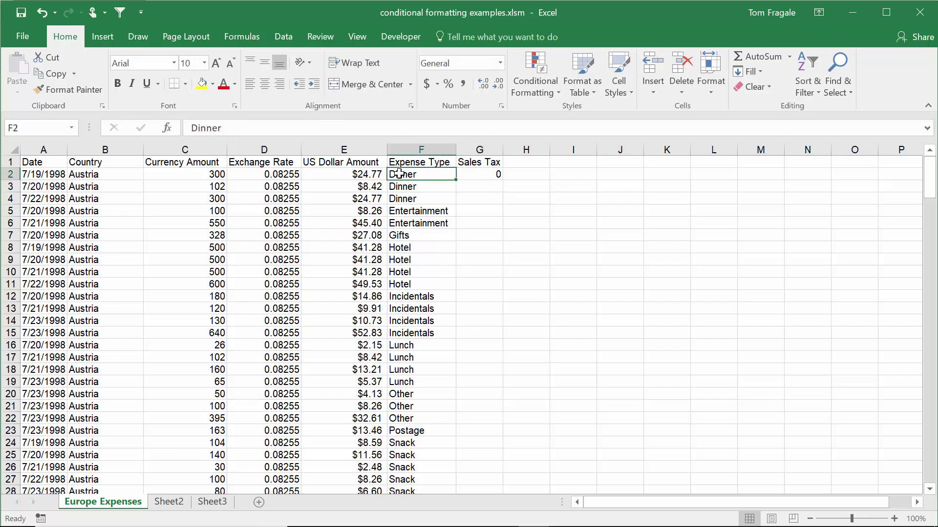
pyautogui.click(473, 175)
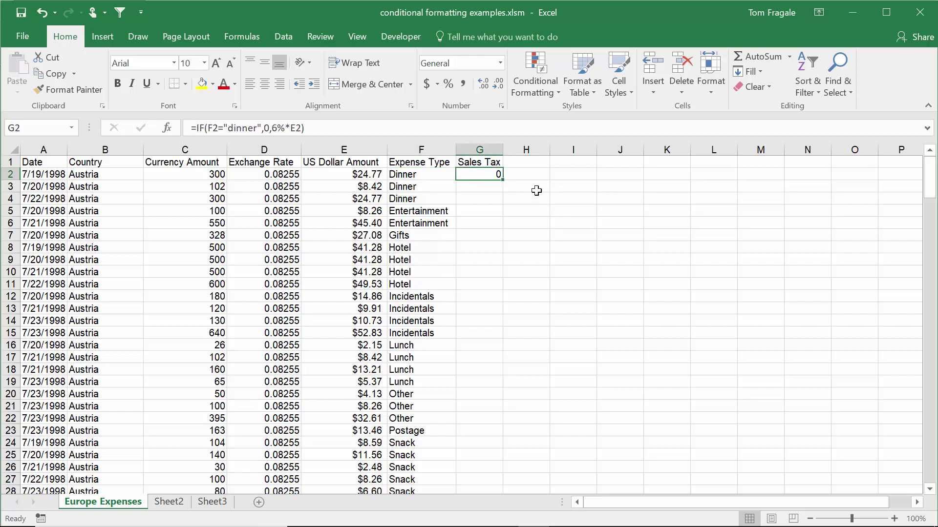
pyautogui.doubleClick(501, 180)
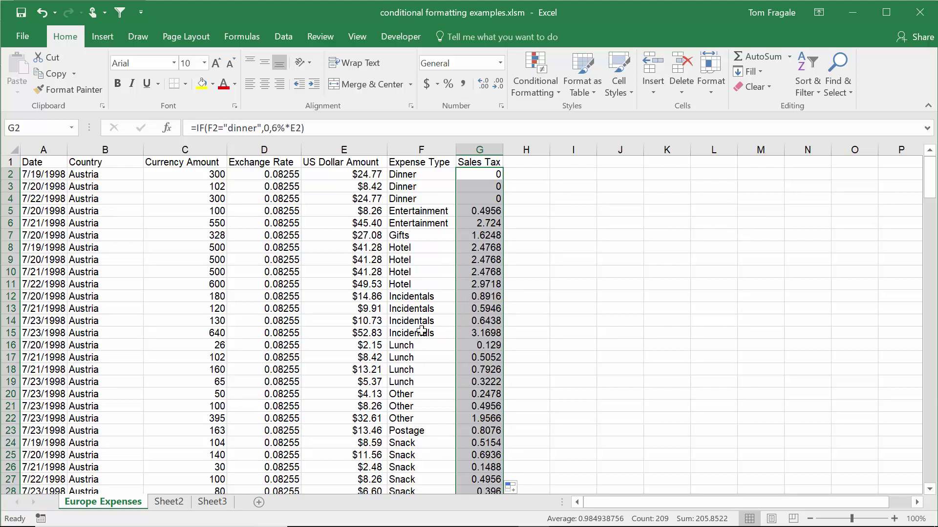
pyautogui.click(412, 355)
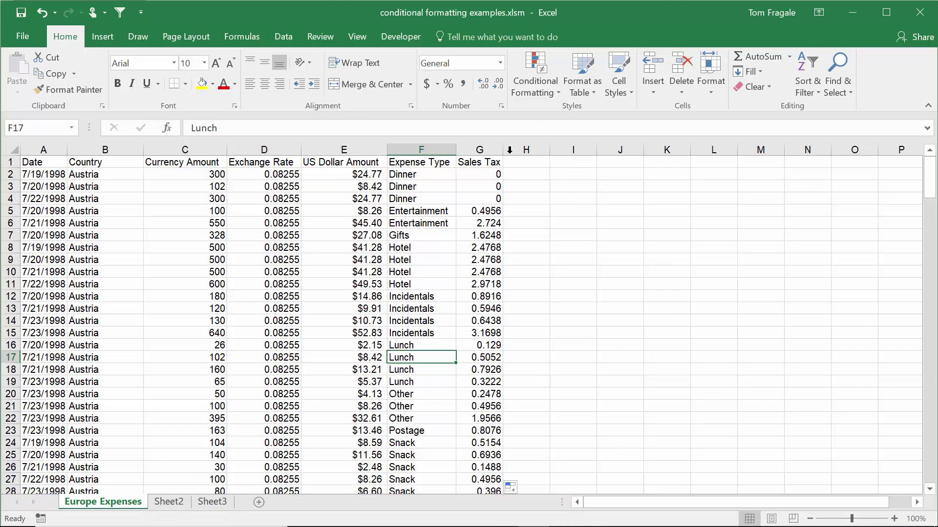
# Apply Currency number format to the whole Sales Tax column G.
pyautogui.click(480, 150)
pyautogui.click(501, 61)
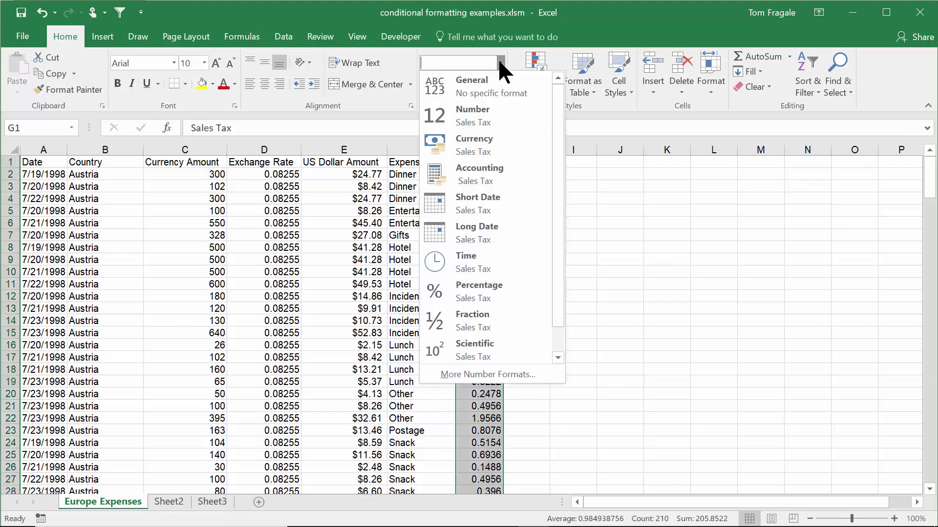
pyautogui.click(474, 144)
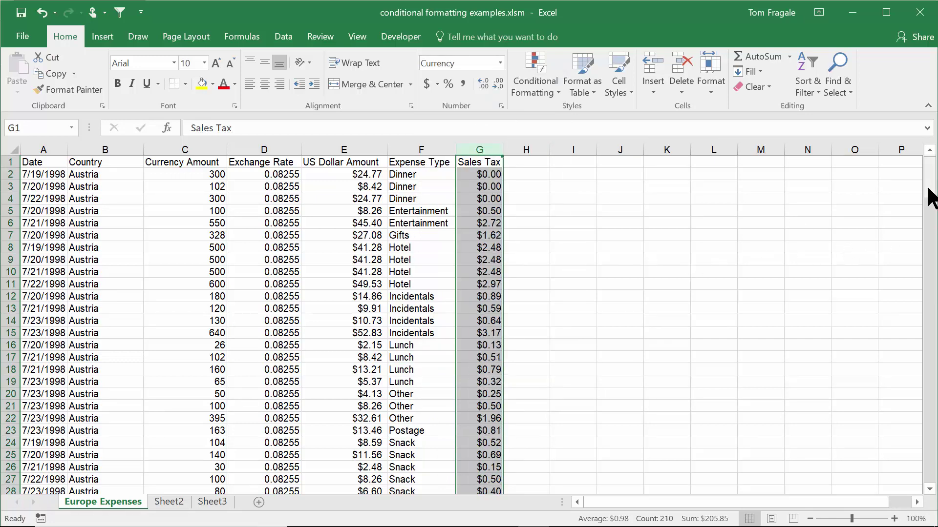
# Check the France Dinner result in row 54, then return to G2.
pyautogui.moveTo(929, 185); pyautogui.dragTo(918, 244)
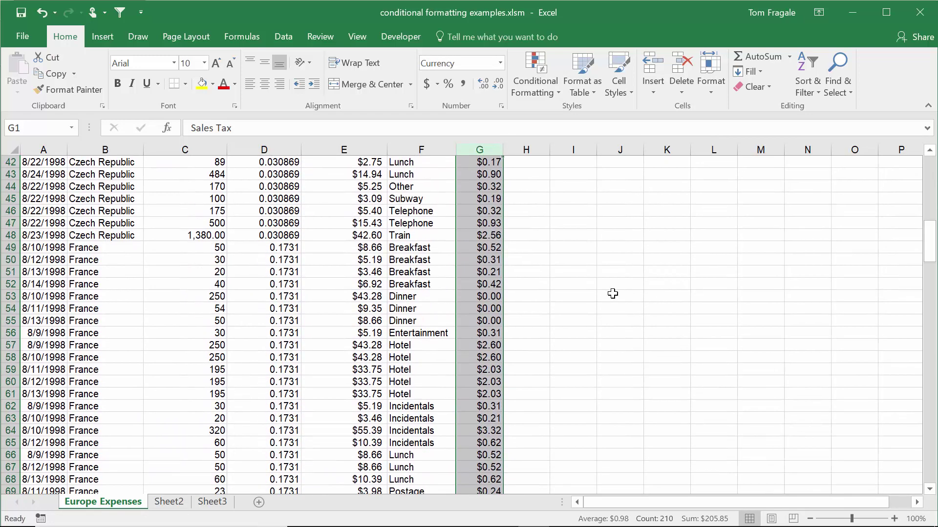
pyautogui.click(488, 308)
pyautogui.click(399, 306)
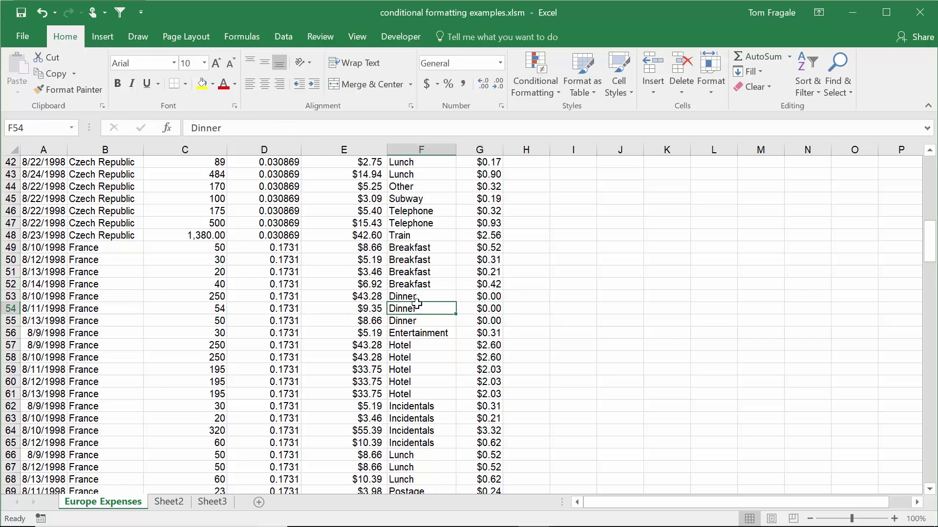
pyautogui.moveTo(931, 255); pyautogui.dragTo(926, 184)
pyautogui.click(487, 175)
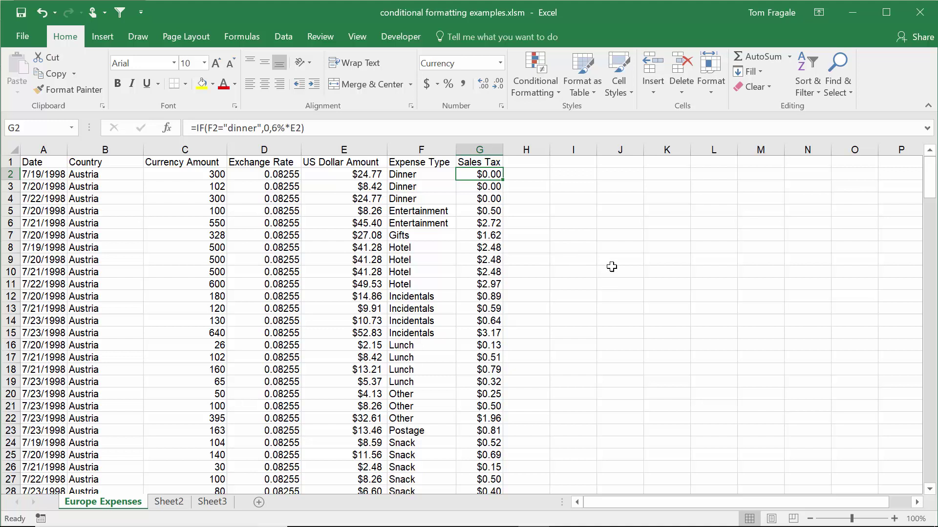
# Insert if(f2="hotel",10%*e2, after the dinner test in G2's formula.
pyautogui.click(270, 129)
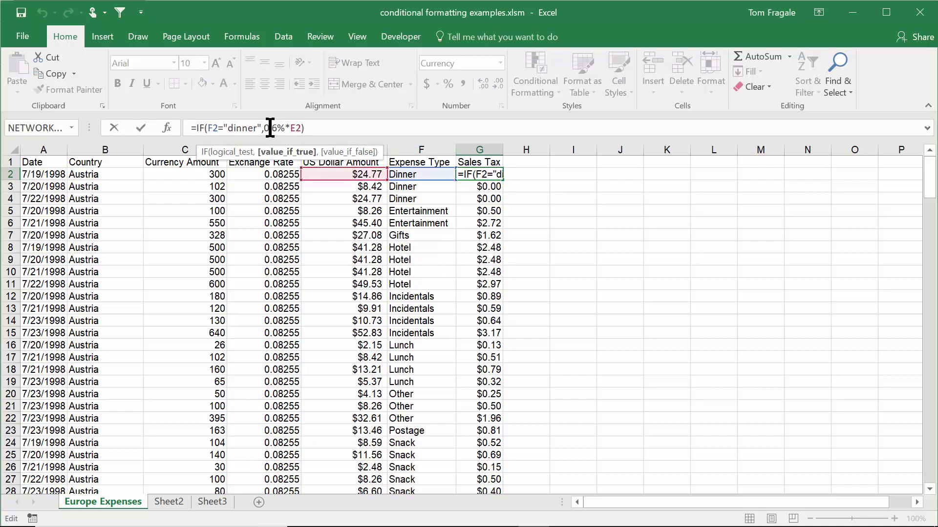
pyautogui.click(272, 128)
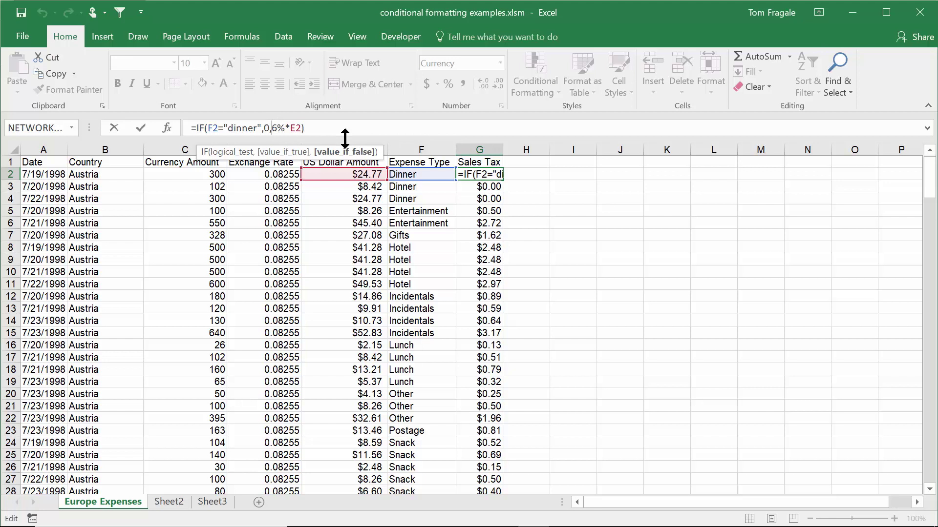
pyautogui.write('if')
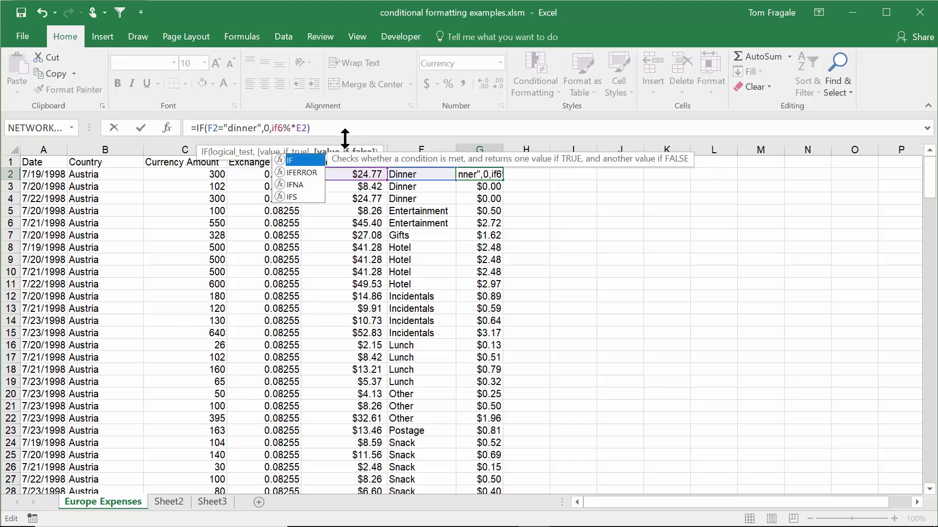
pyautogui.write('(')
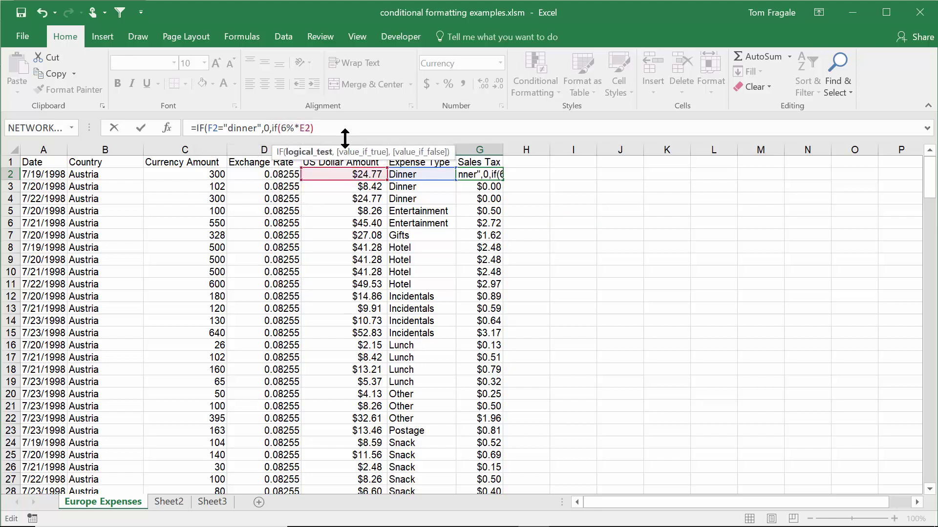
pyautogui.write('f2="')
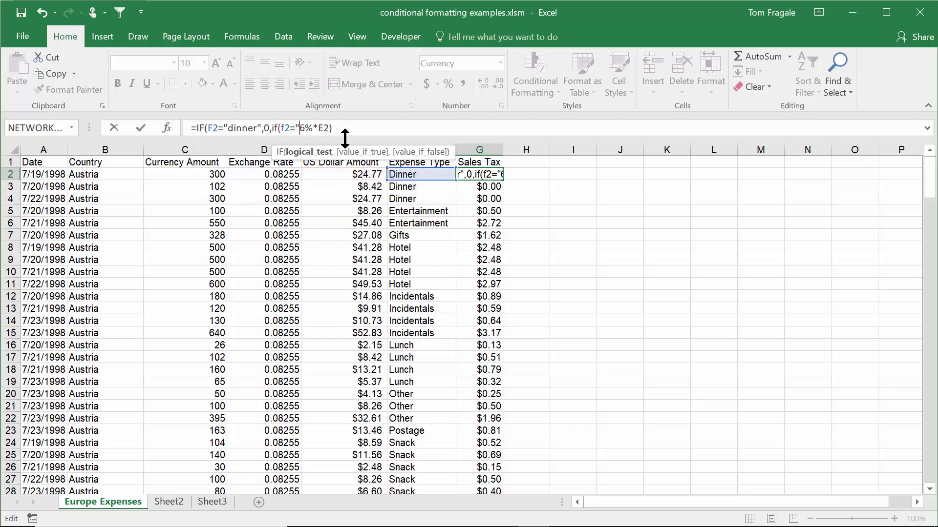
pyautogui.write('hotel"')
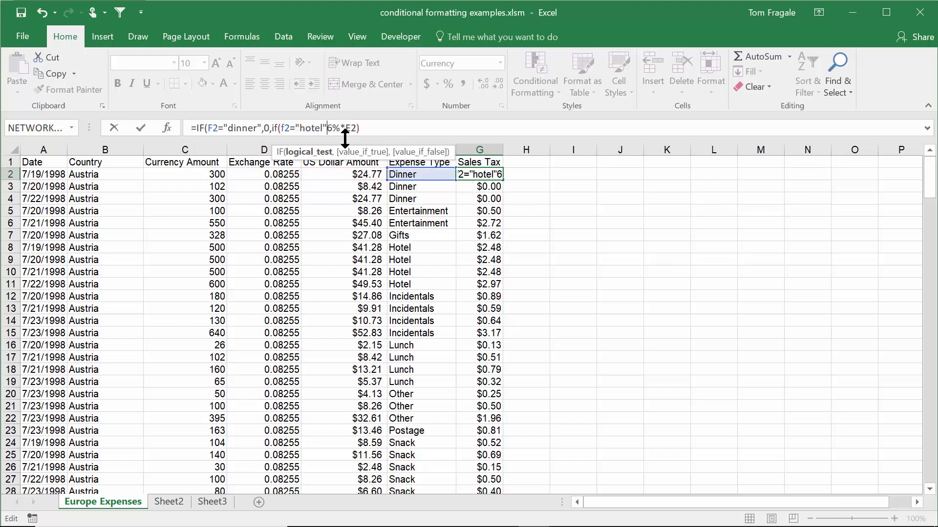
pyautogui.write(',')
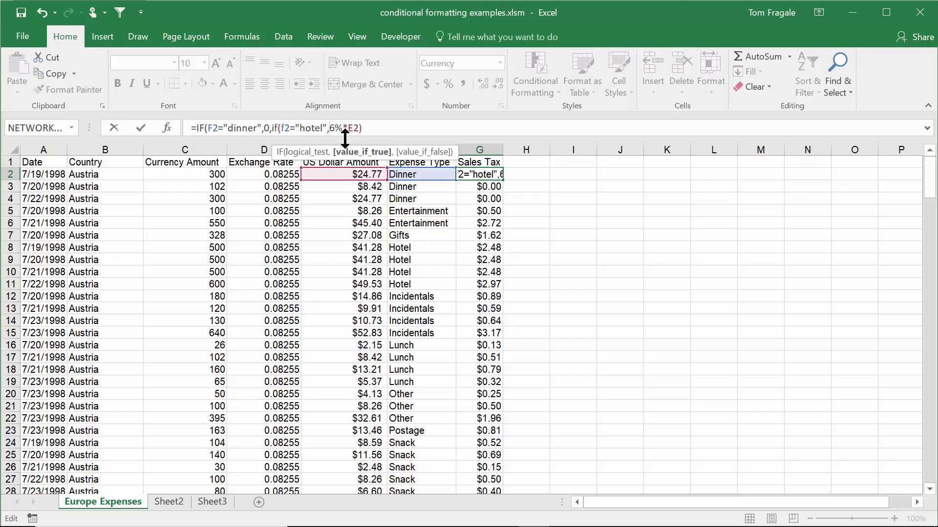
pyautogui.write('10')
pyautogui.write('%*')
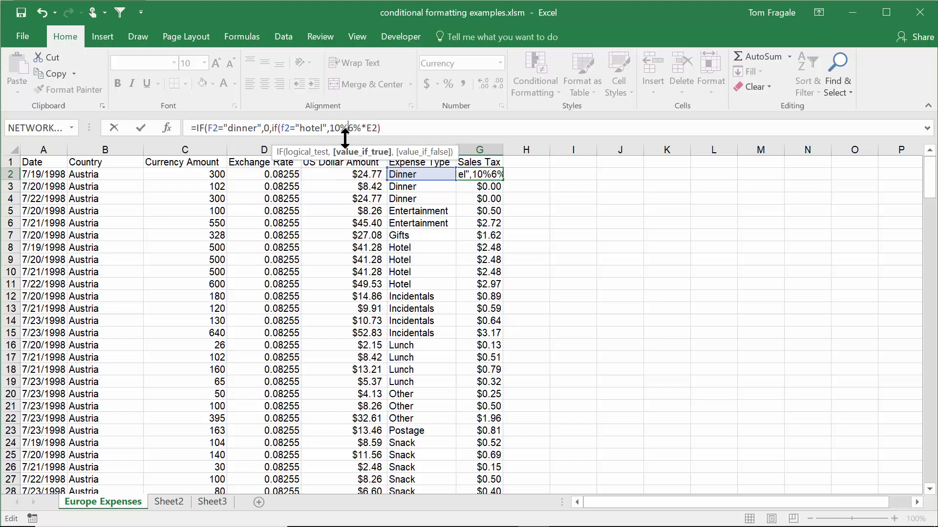
pyautogui.write('e2')
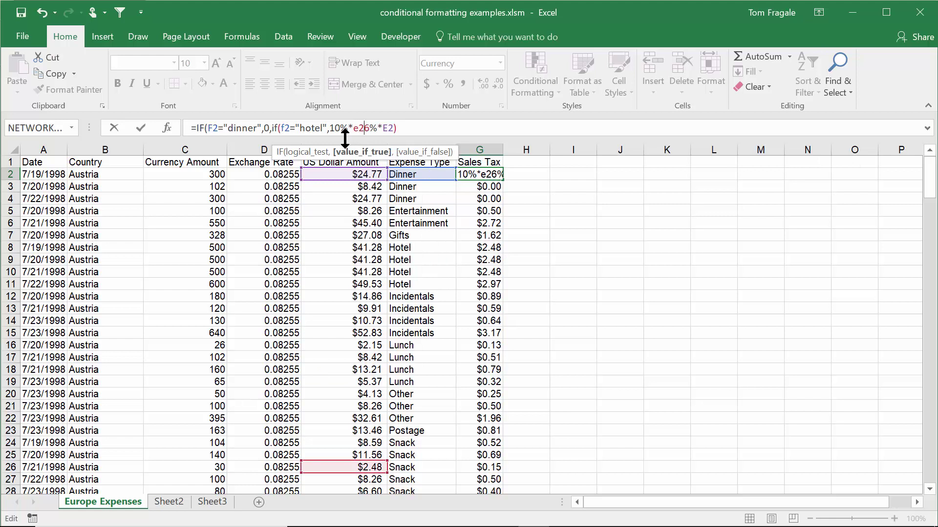
pyautogui.write(',')
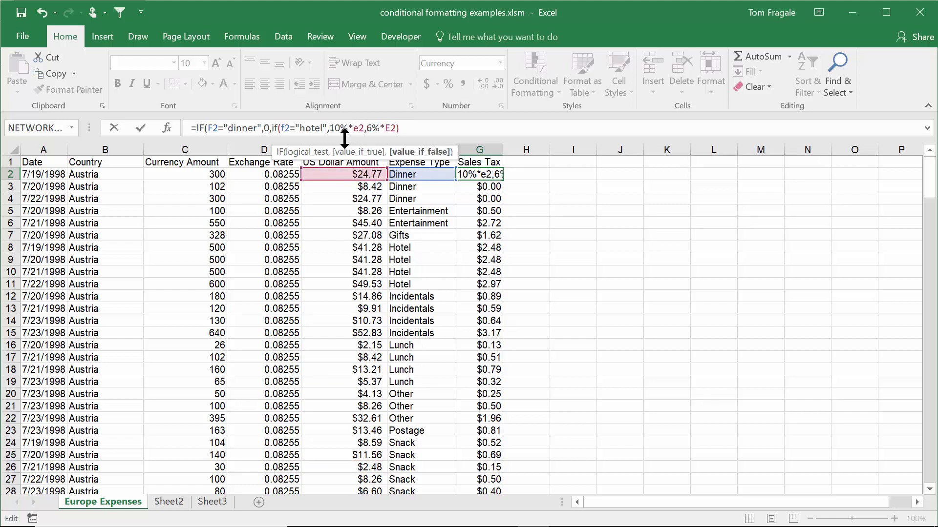
pyautogui.click(442, 132)
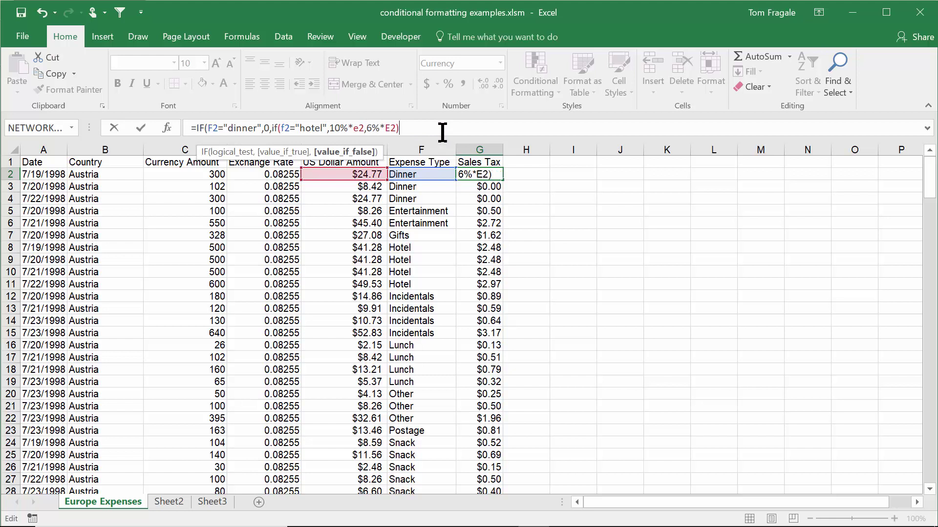
# Close the nested hotel IF with a parenthesis and commit G2's formula.
pyautogui.write(')')
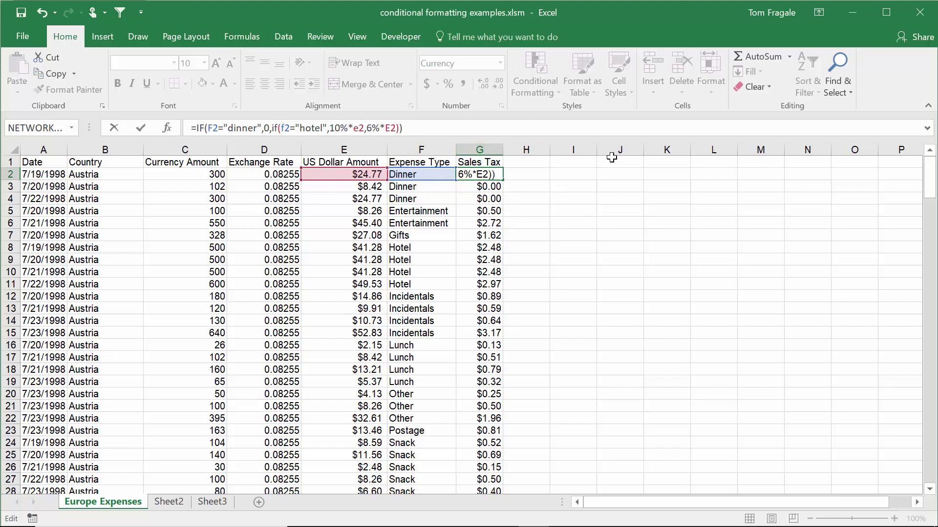
pyautogui.press('Return')
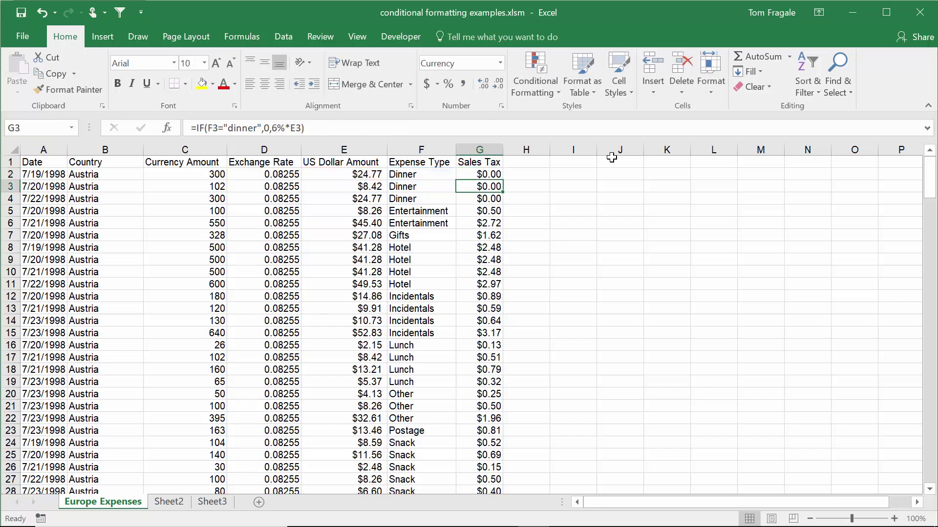
# Fill the dinner/hotel formula down column G and check Hotel rows show 10% tax like $4.13.
pyautogui.click(486, 172)
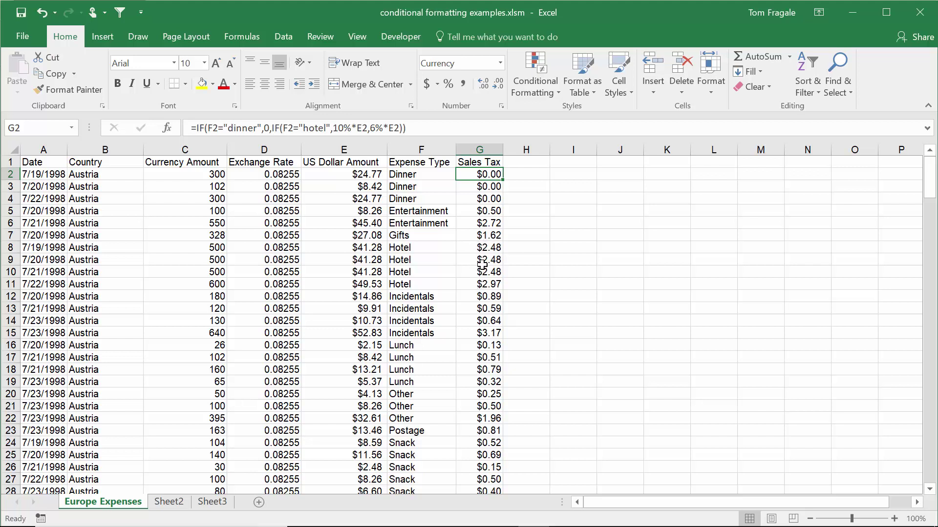
pyautogui.doubleClick(503, 180)
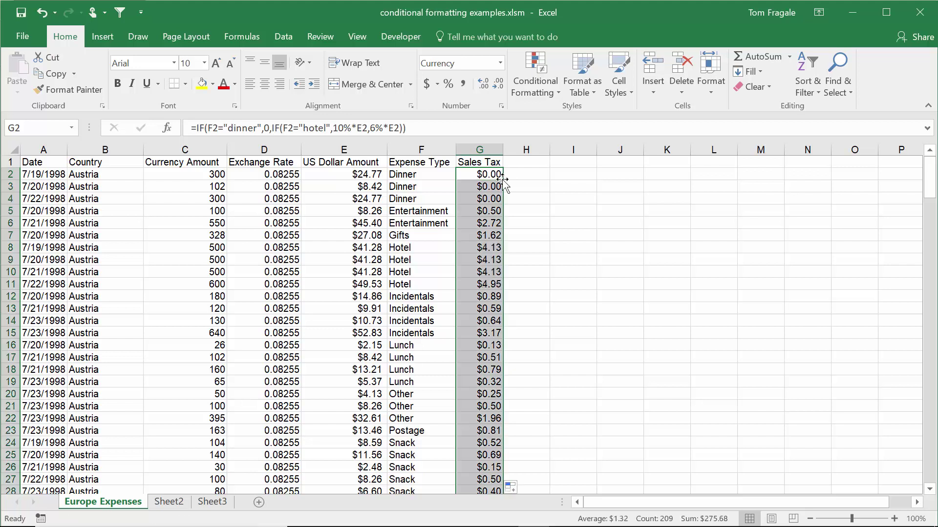
pyautogui.click(490, 249)
pyautogui.click(490, 249)
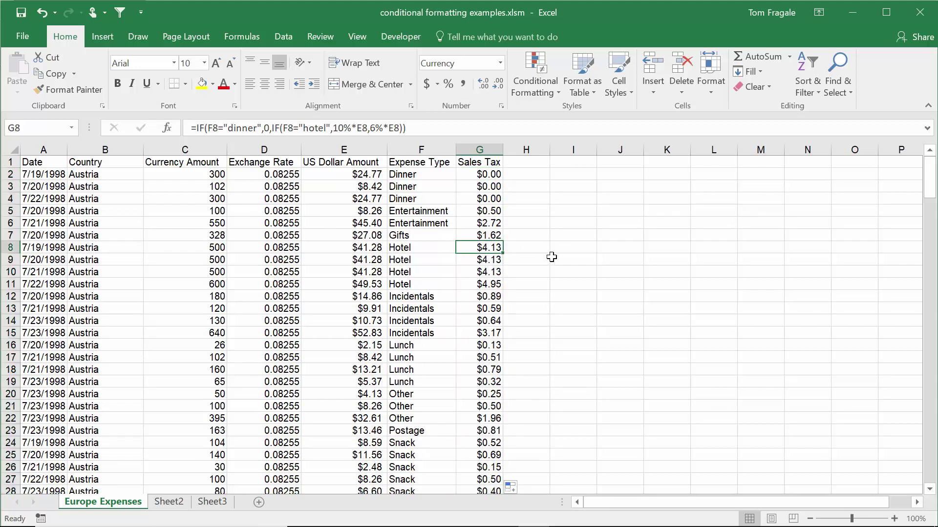
pyautogui.click(368, 246)
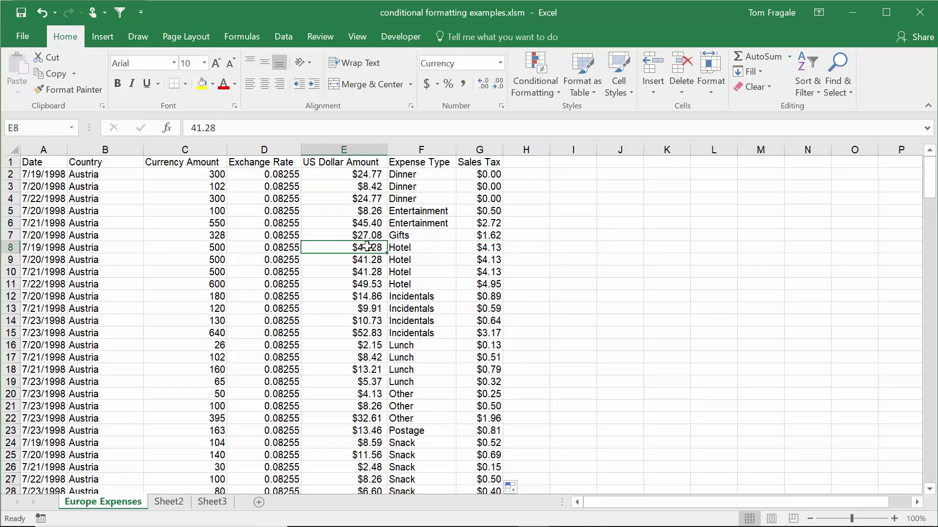
pyautogui.click(484, 270)
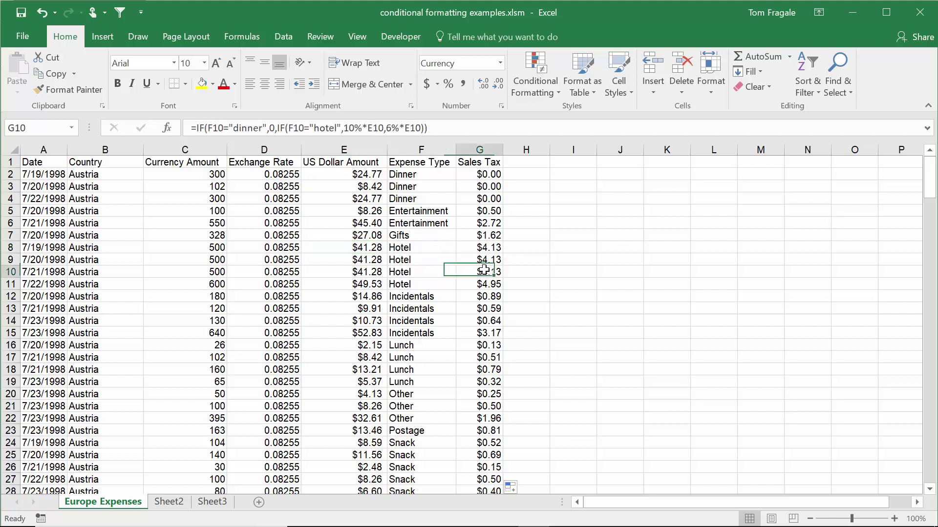
pyautogui.click(364, 270)
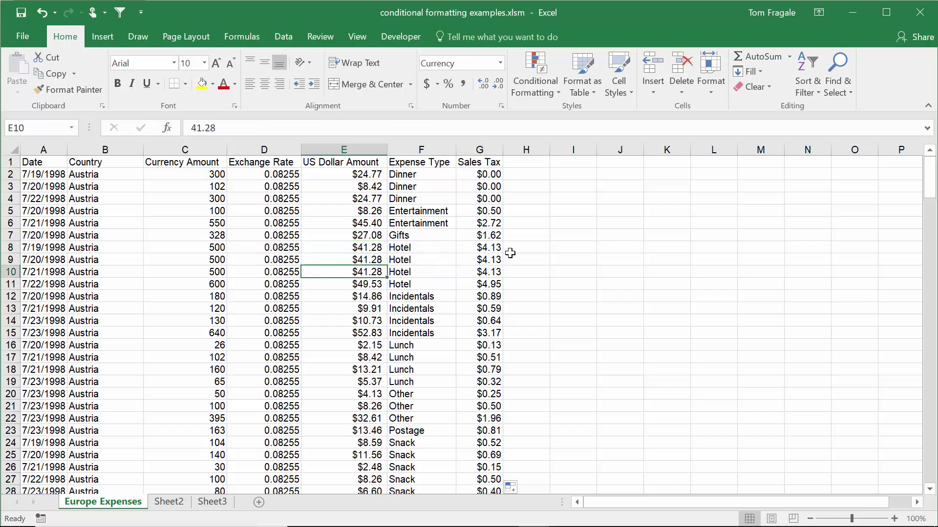
# Review the filled formulas on Entertainment, Dinner and Hotel rows against G2's formula.
pyautogui.click(494, 174)
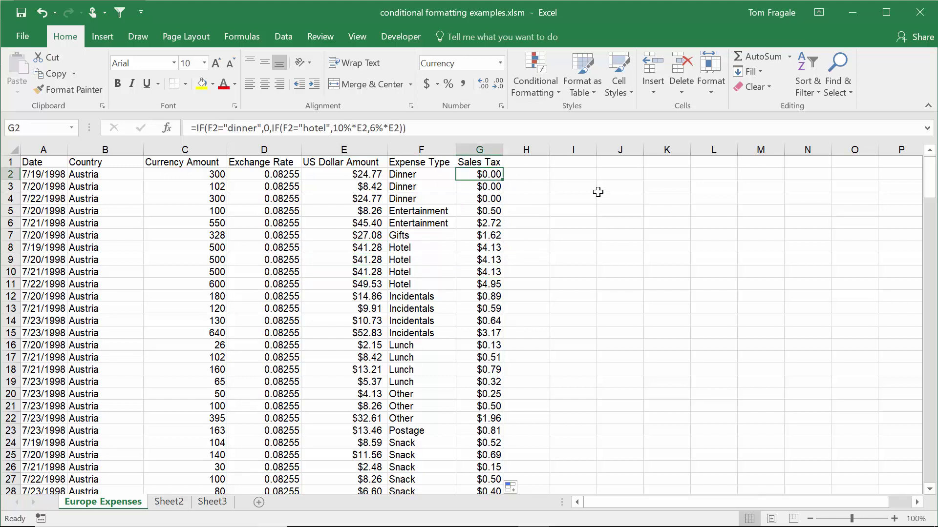
pyautogui.click(490, 225)
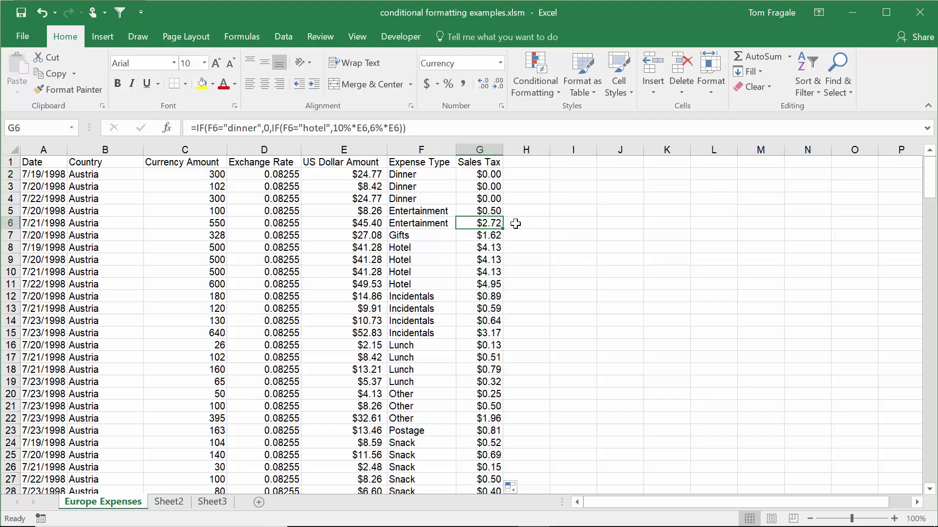
pyautogui.click(498, 200)
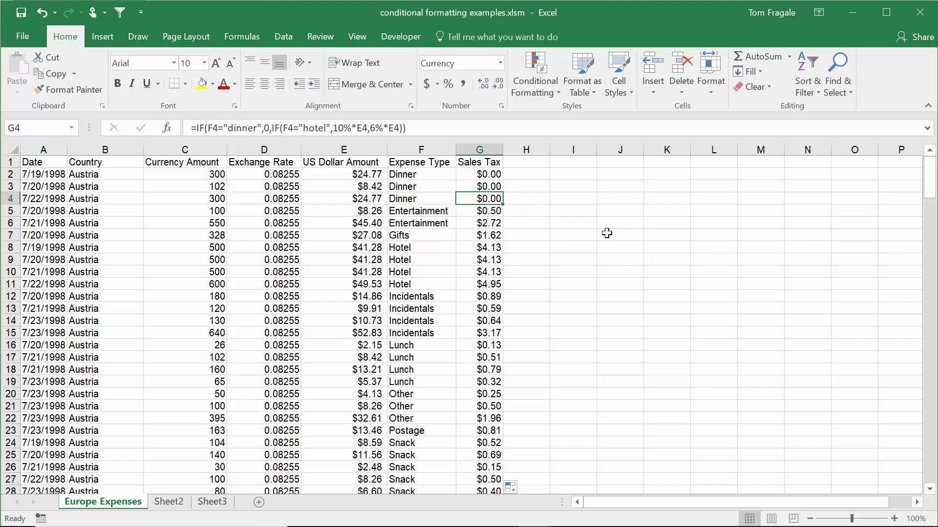
pyautogui.click(496, 259)
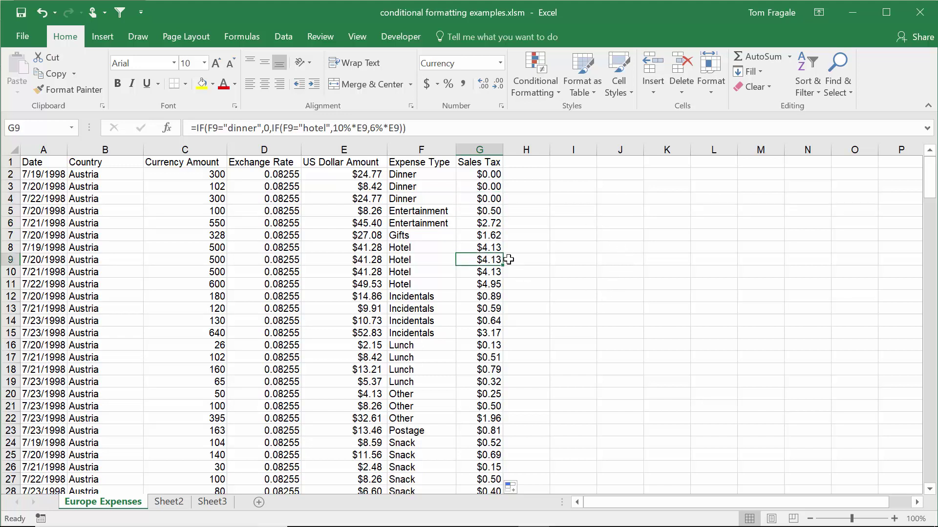
pyautogui.click(384, 262)
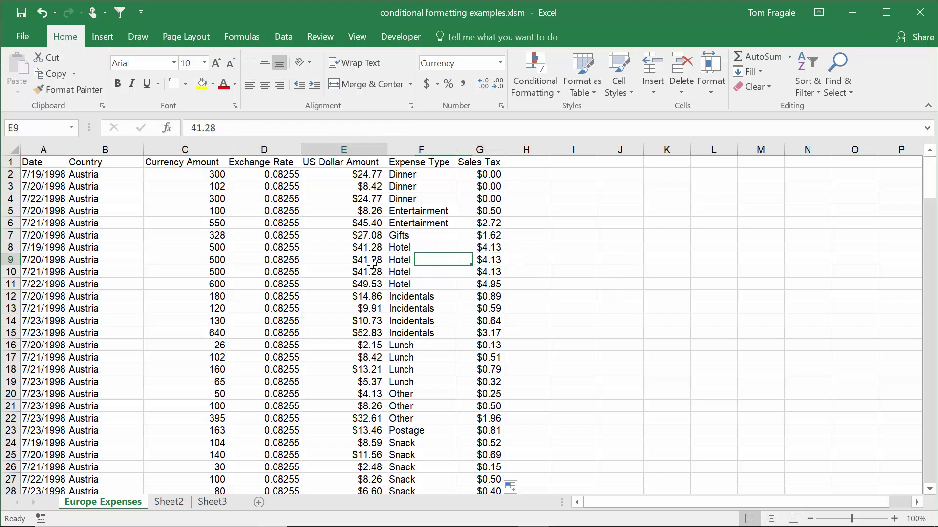
pyautogui.click(489, 260)
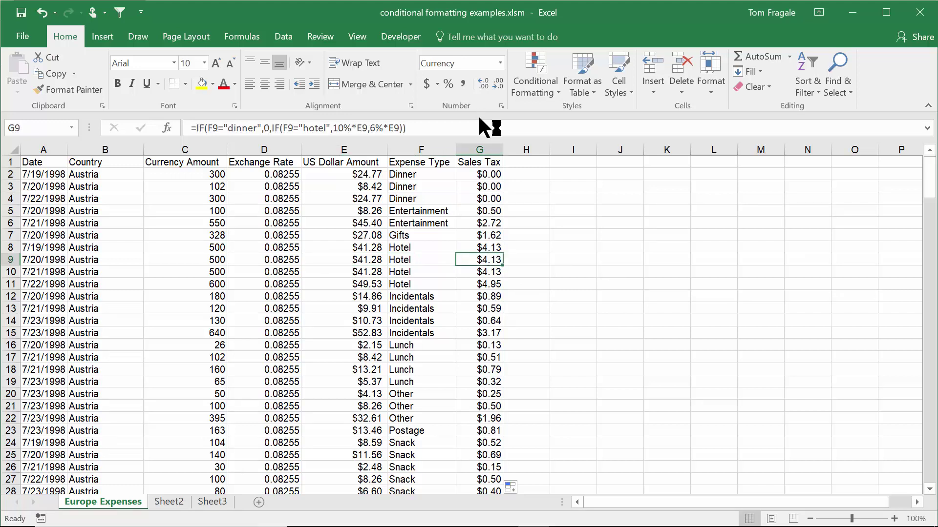
pyautogui.click(487, 174)
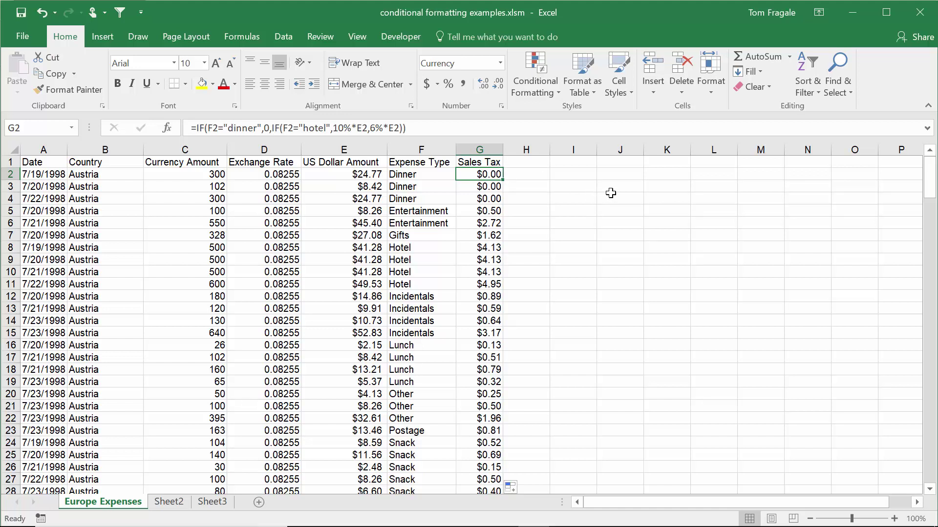
pyautogui.click(477, 208)
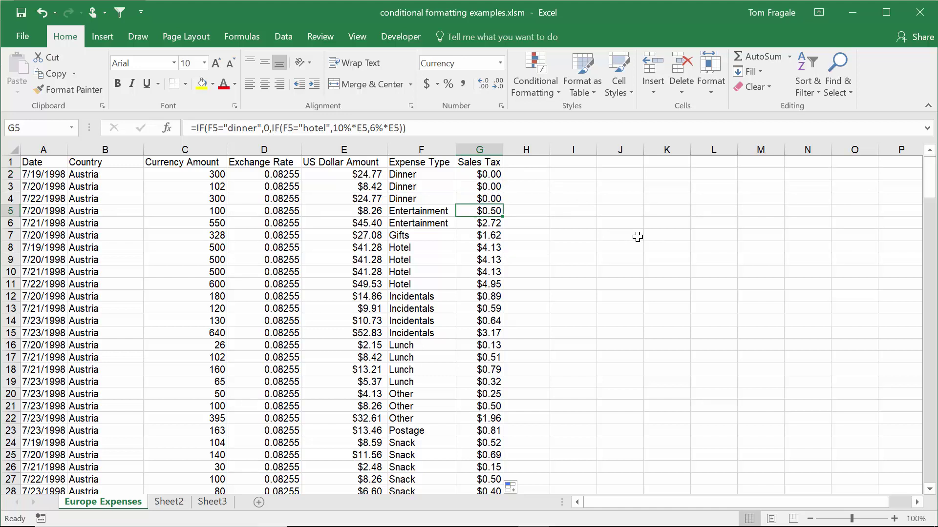
pyautogui.click(464, 175)
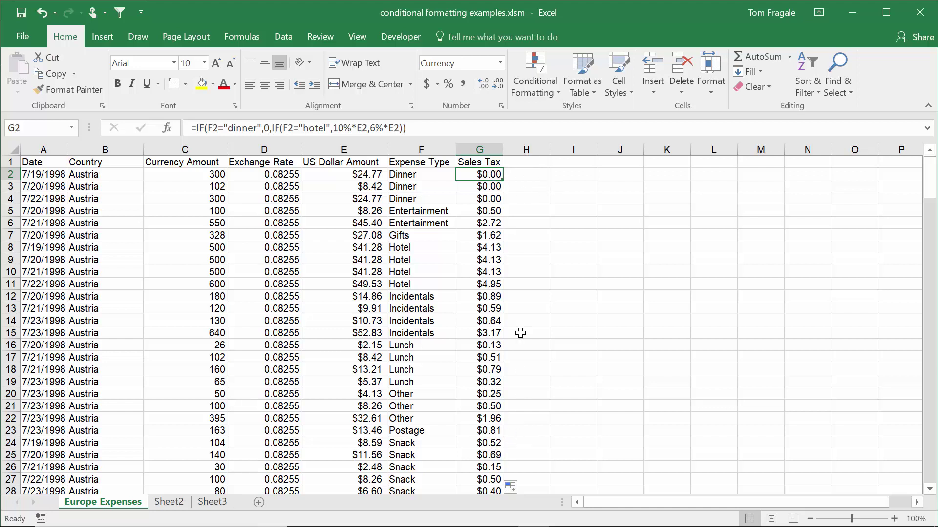
# Add if(f2="entertainment",20%*e2, before 6%*E2 in G2's formula and close it.
pyautogui.click(371, 130)
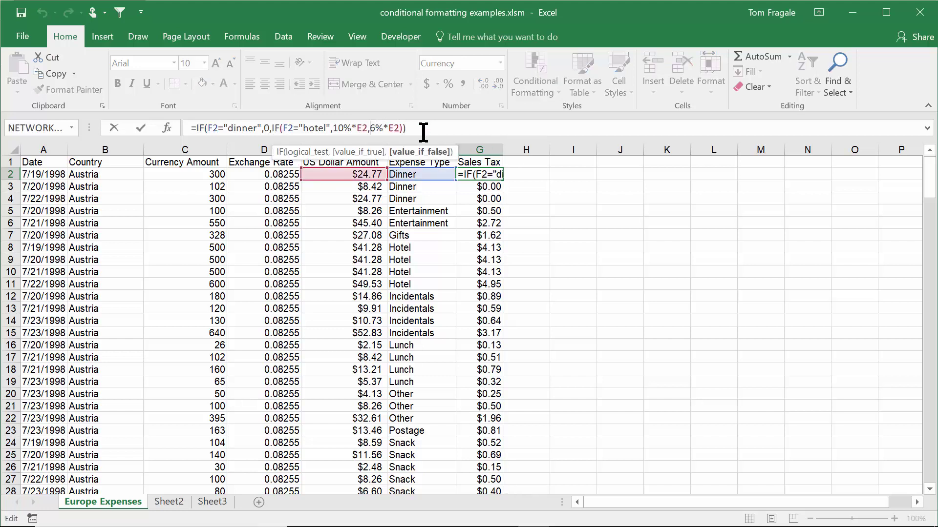
pyautogui.press('BackSpace')
pyautogui.write('6')
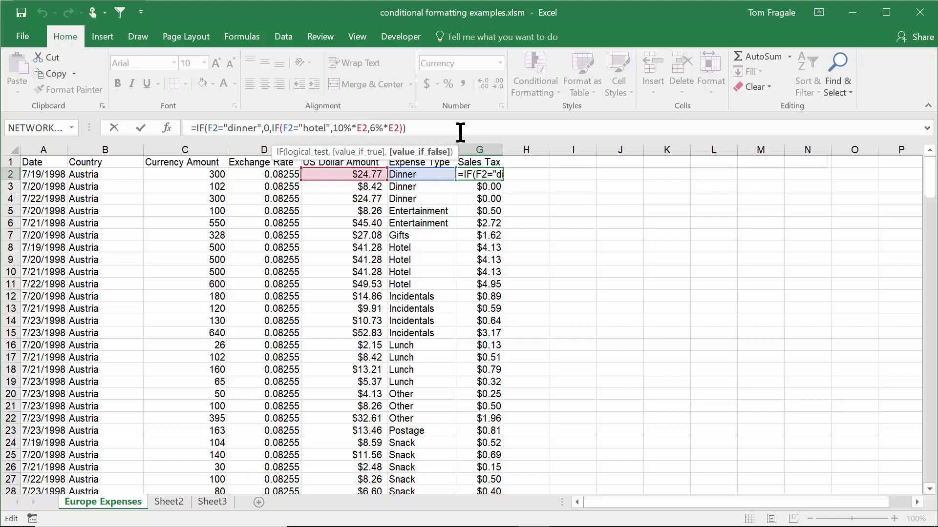
pyautogui.write('if(')
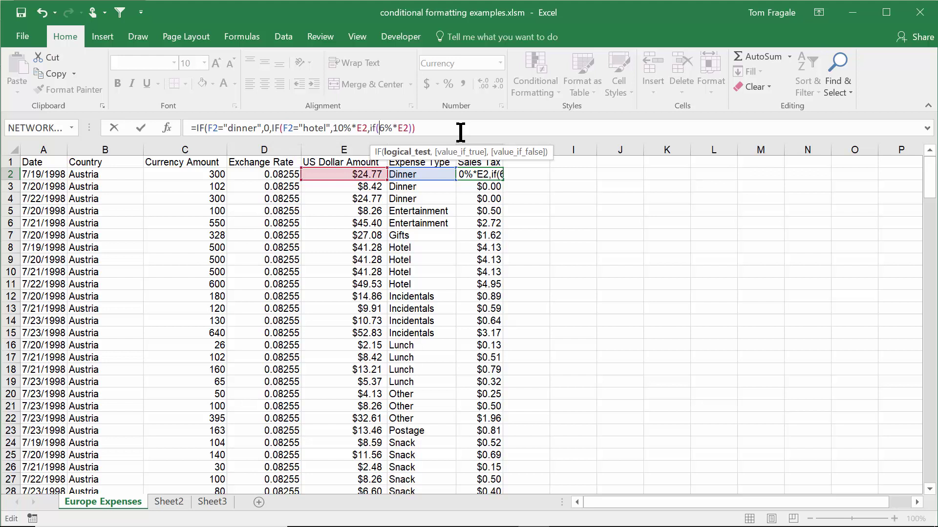
pyautogui.write('f2')
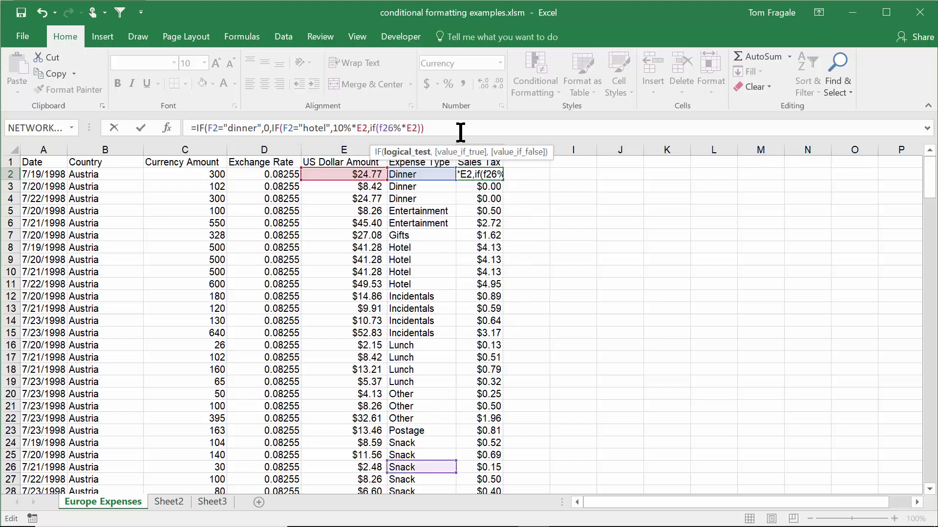
pyautogui.write('=')
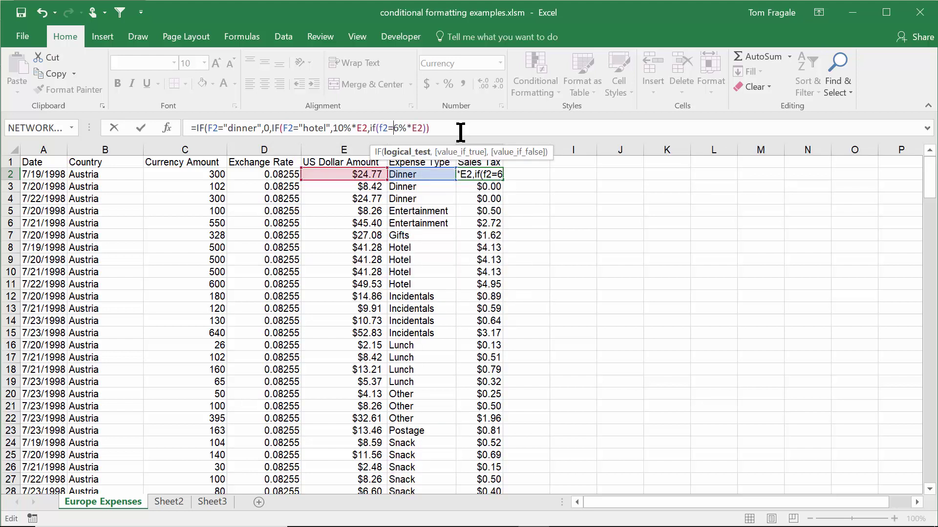
pyautogui.write('"entertain')
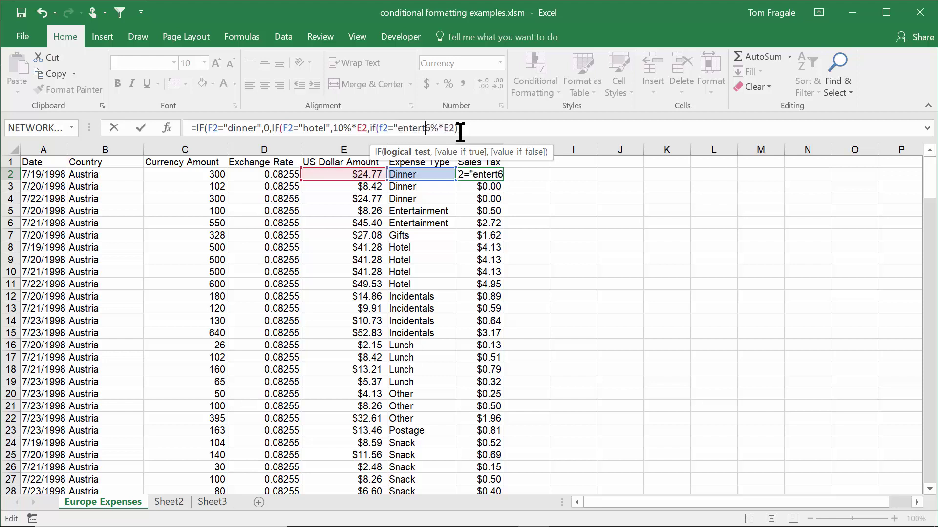
pyautogui.write('ment')
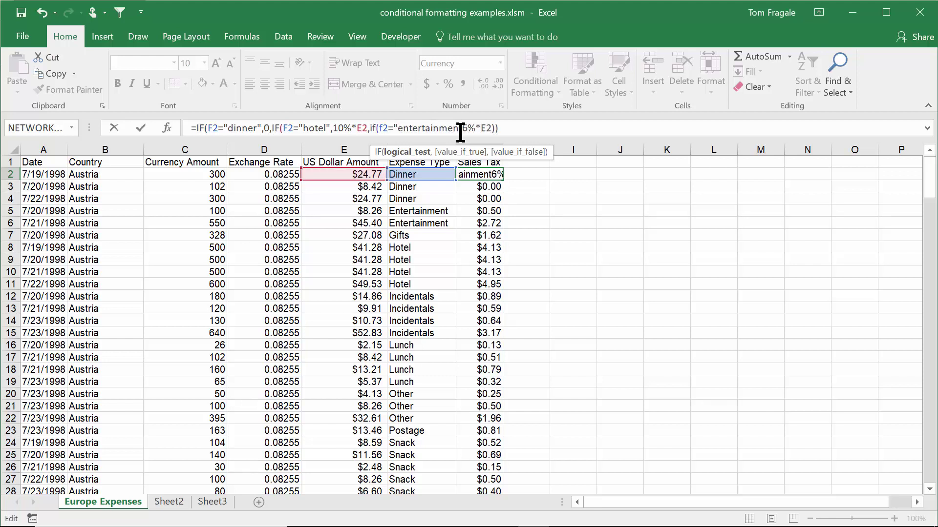
pyautogui.write('",')
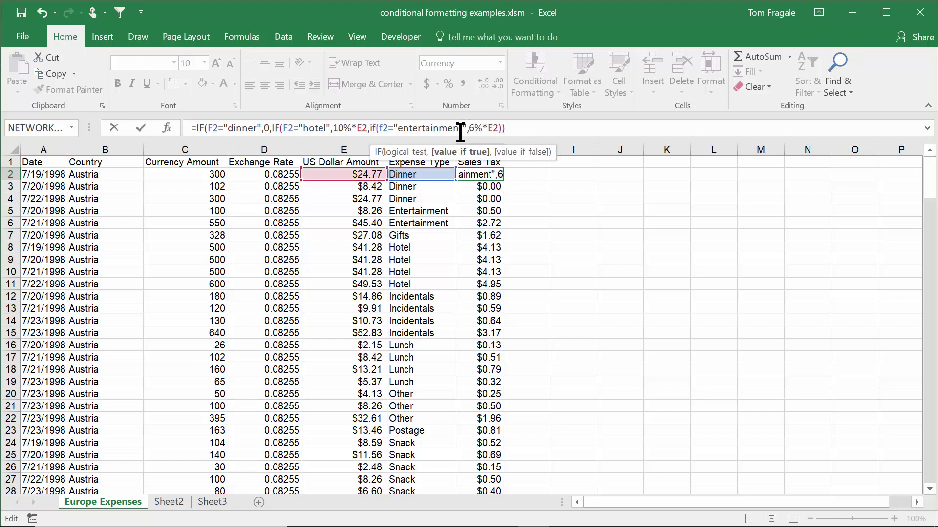
pyautogui.write('20')
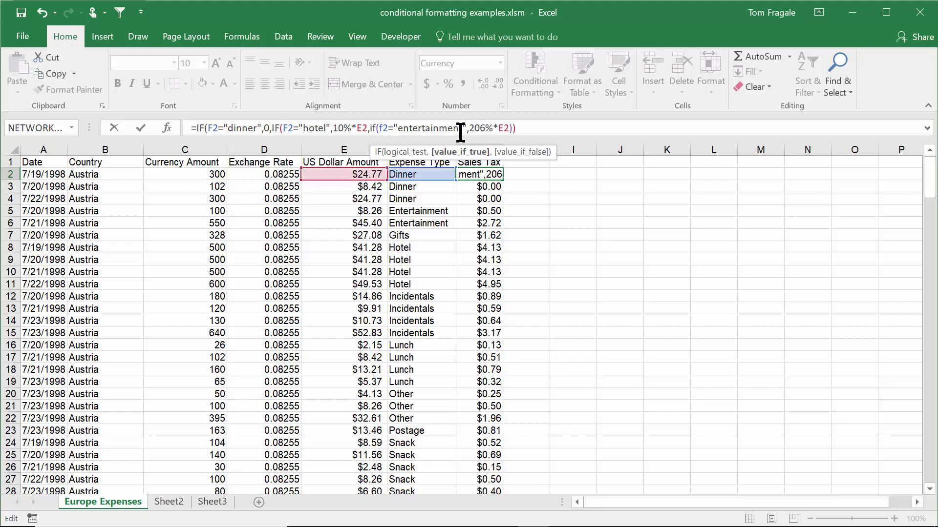
pyautogui.write('%*e')
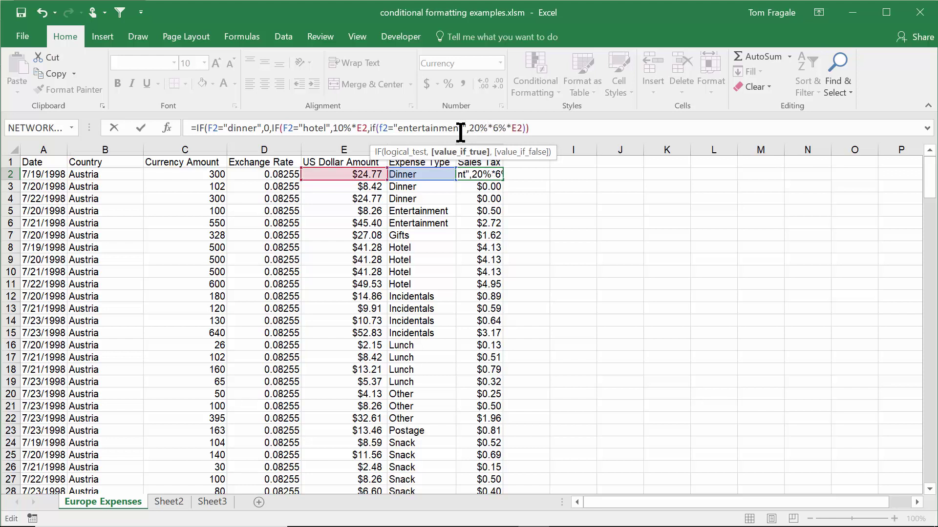
pyautogui.write('2,')
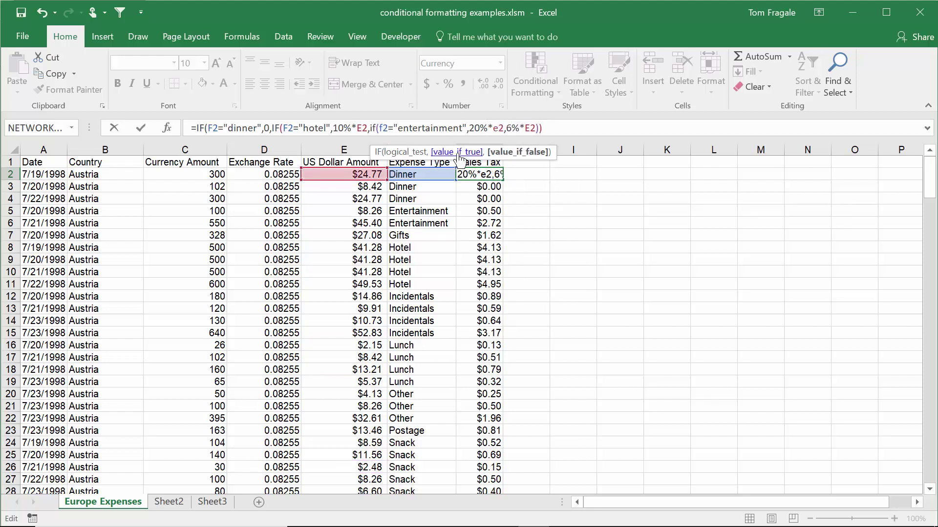
pyautogui.click(551, 125)
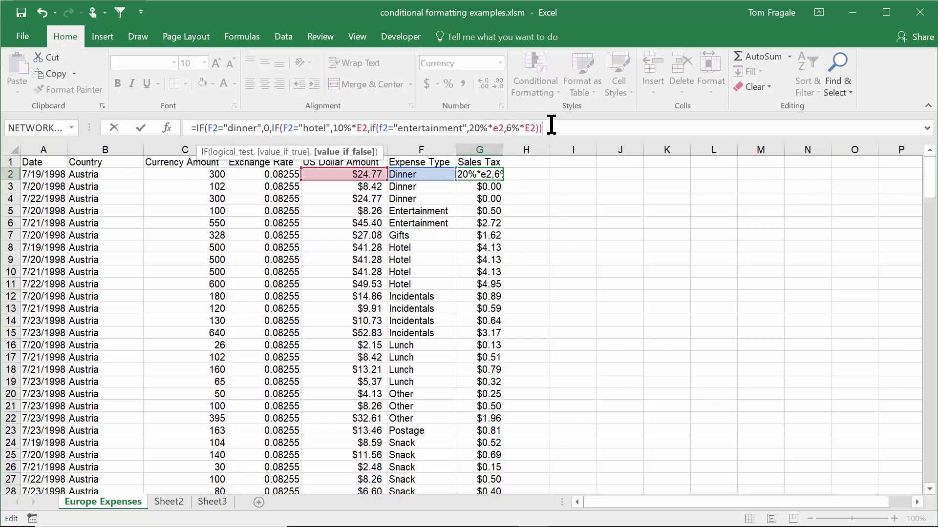
pyautogui.write(')')
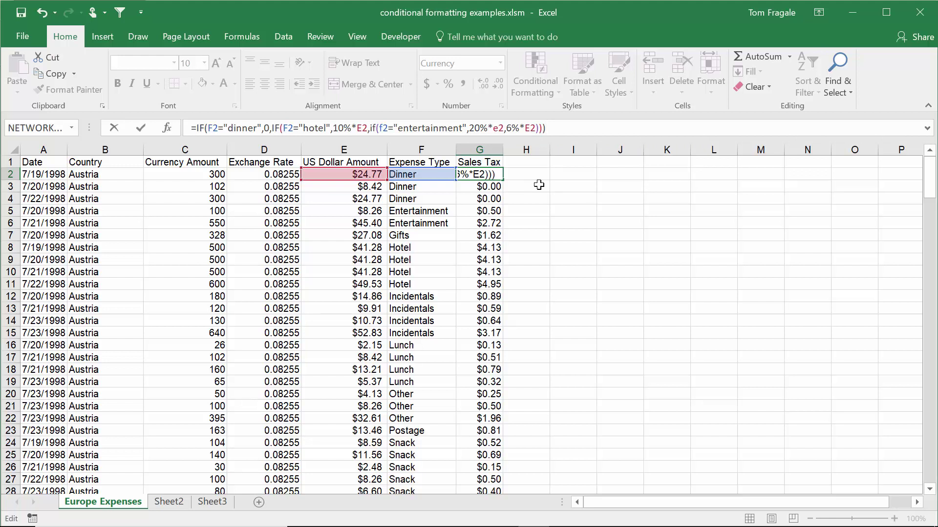
# Commit G2's three-level dinner/hotel/entertainment formula, showing $0.00.
pyautogui.press('Return')
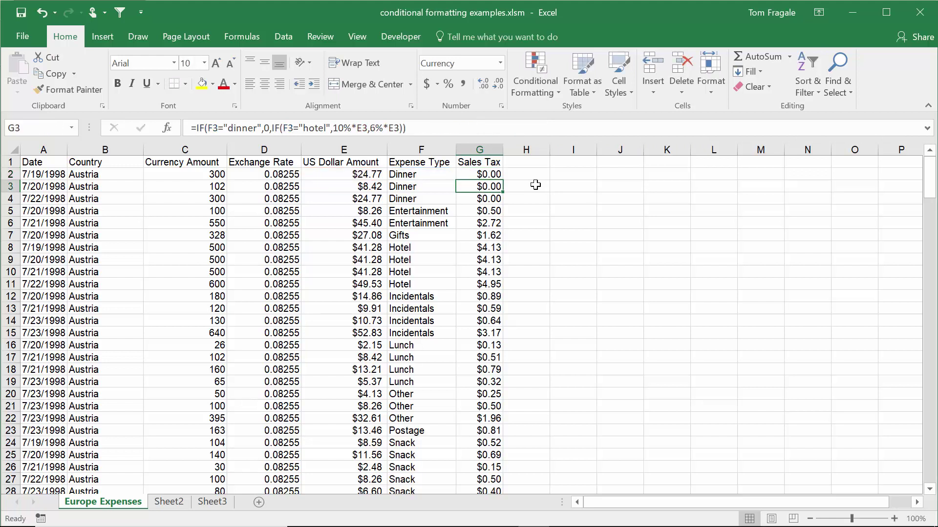
# Fill the three-level formula down column G and verify Entertainment tax of $1.65 and $9.08.
pyautogui.click(495, 170)
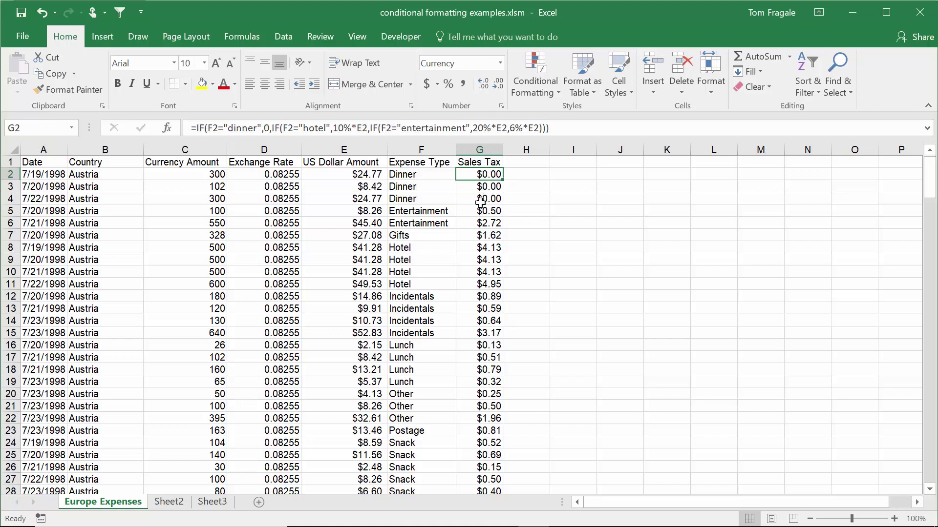
pyautogui.doubleClick(504, 179)
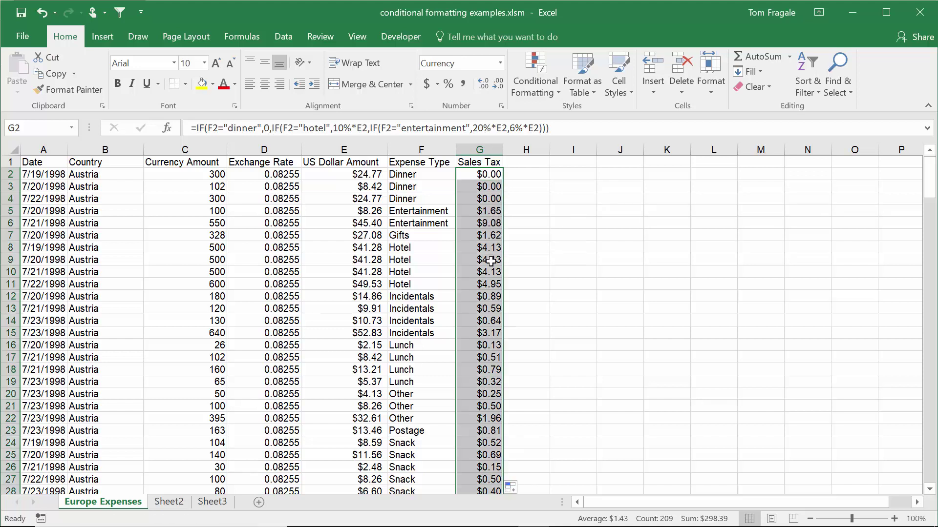
pyautogui.click(488, 211)
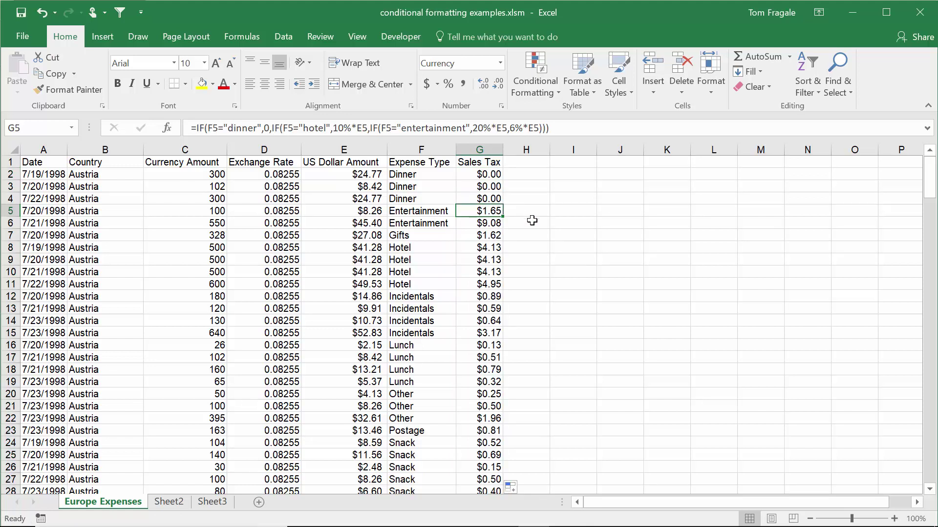
pyautogui.click(498, 222)
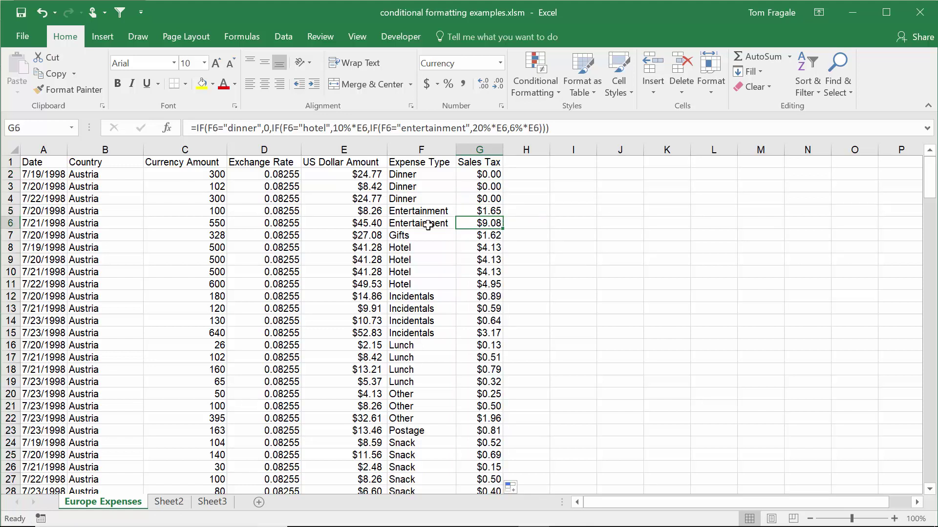
pyautogui.click(365, 224)
pyautogui.click(491, 222)
pyautogui.click(478, 156)
pyautogui.click(481, 172)
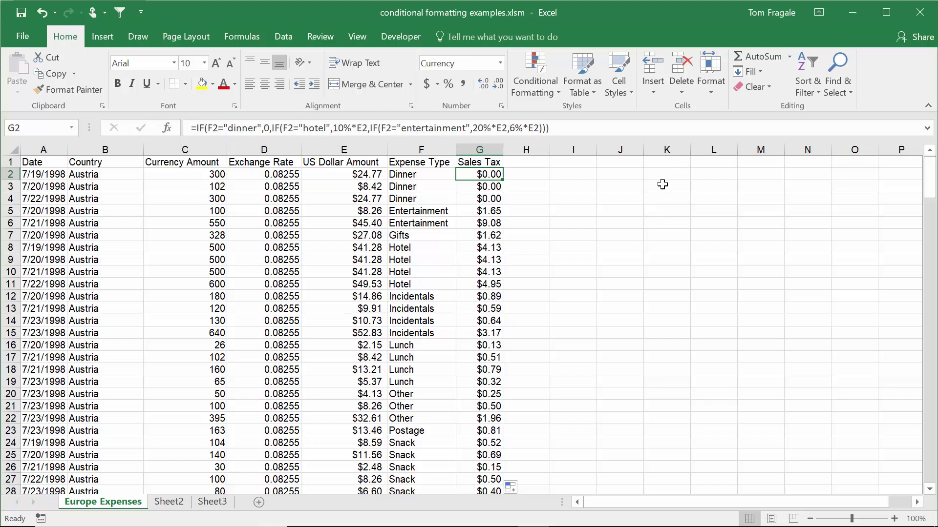
# Insert if(f2="lunch",5%*e2, into G2's formula, close it, and commit the four-level IF.
pyautogui.click(511, 128)
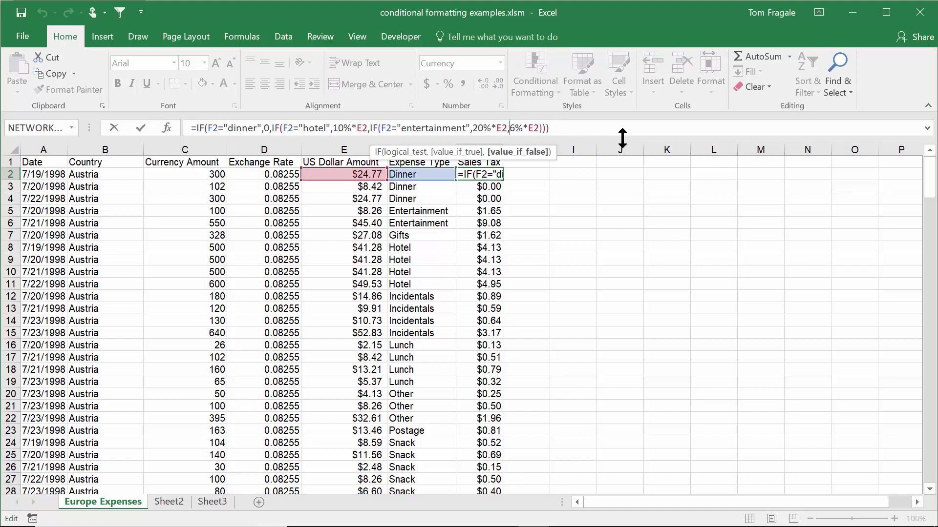
pyautogui.write('if')
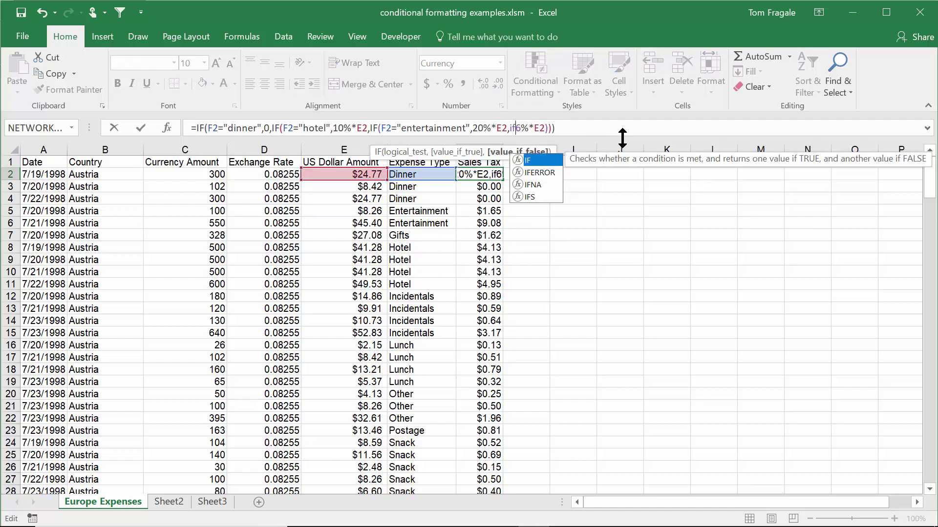
pyautogui.write('(f2=')
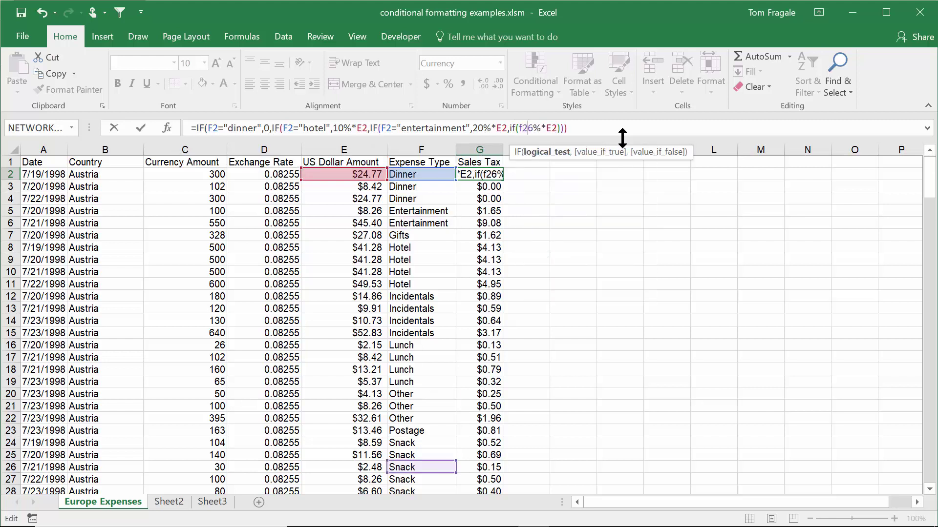
pyautogui.write('"')
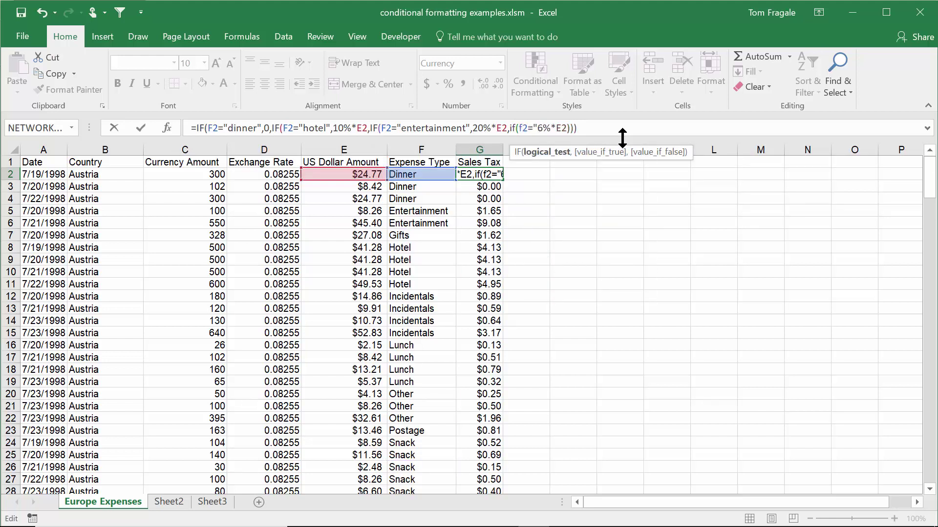
pyautogui.write('lunch"')
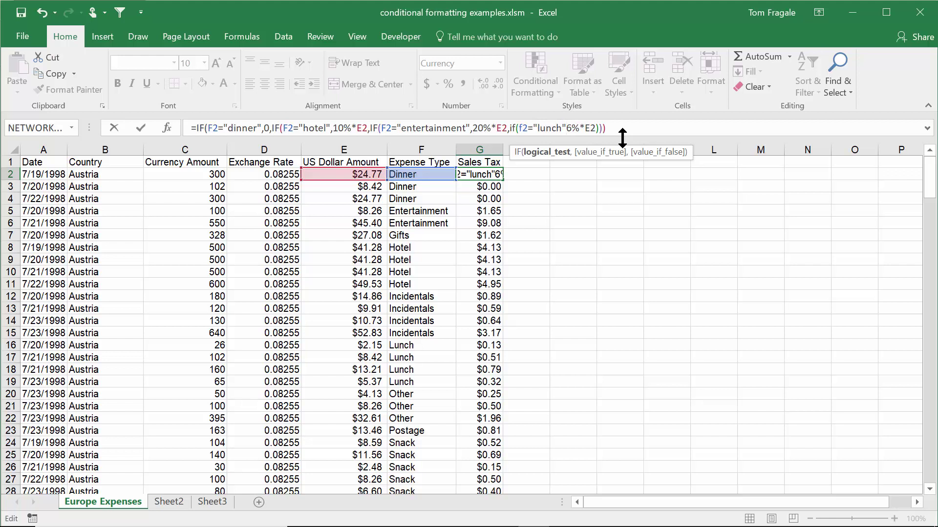
pyautogui.write(',5')
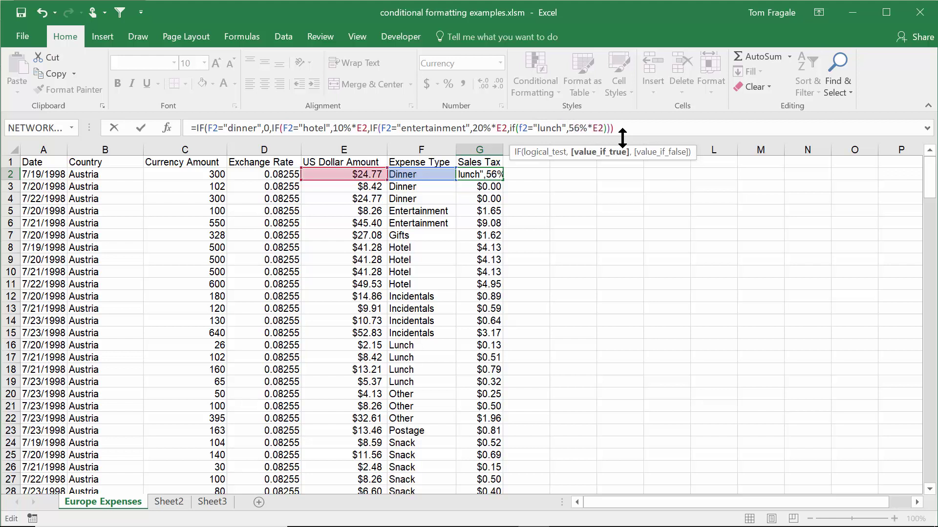
pyautogui.write('%*e2')
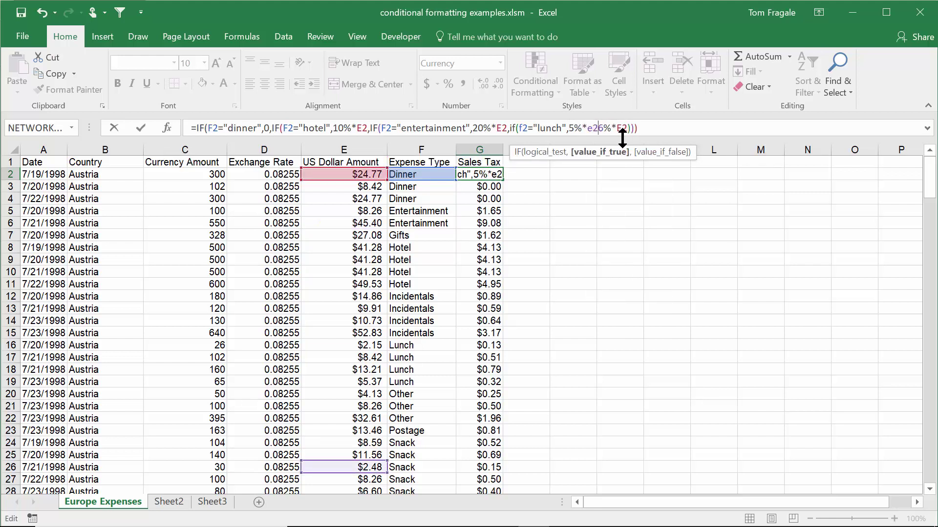
pyautogui.write(',')
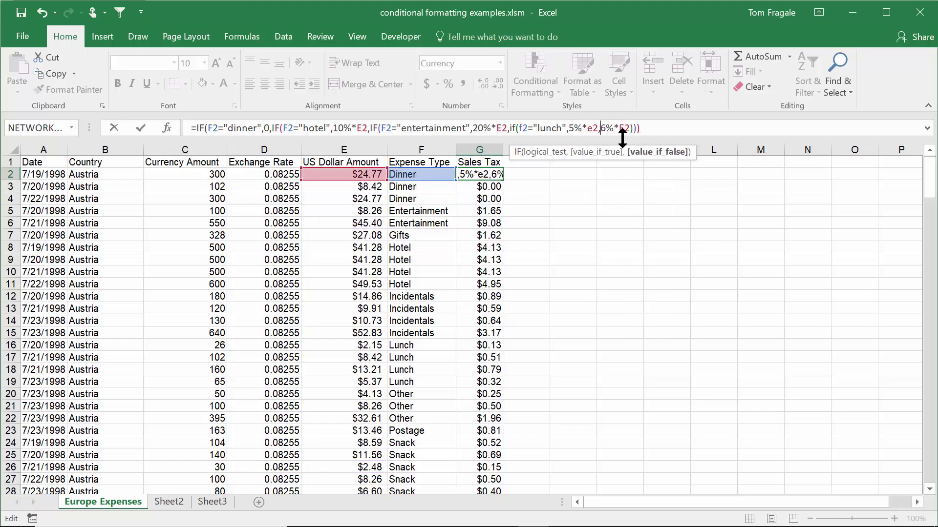
pyautogui.click(655, 129)
pyautogui.write(')')
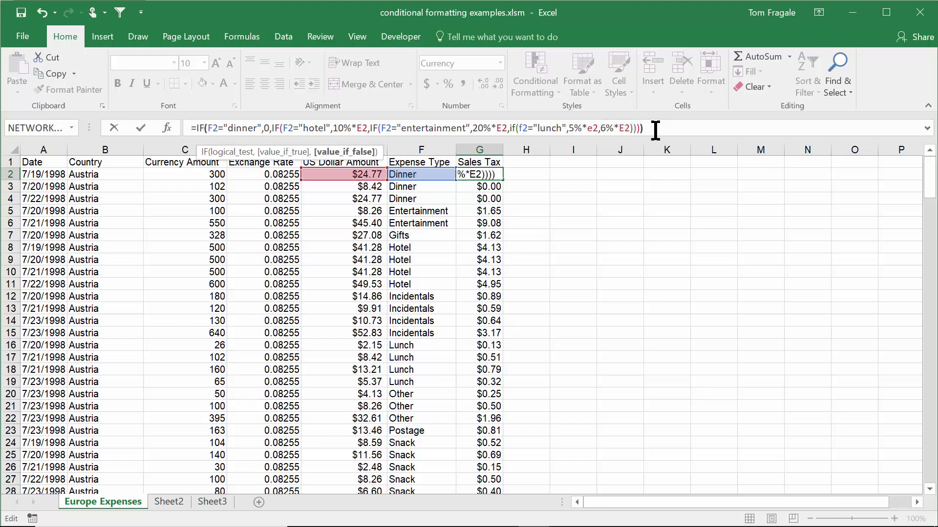
pyautogui.write(')')
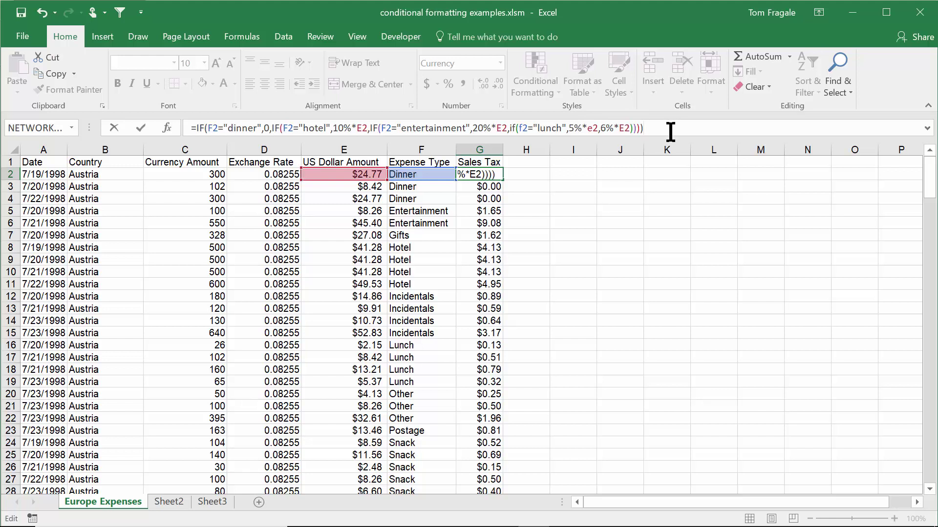
pyautogui.press('Return')
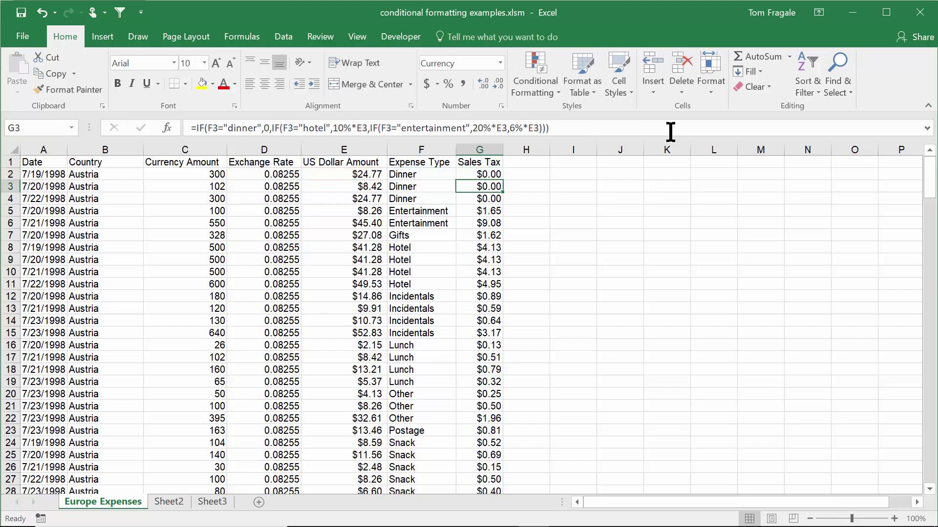
# Fill G2's four-level IF formula down column G so Lunch rows show 5% tax ($0.11, $0.42).
pyautogui.click(476, 174)
pyautogui.moveTo(479, 346); pyautogui.dragTo(472, 380)
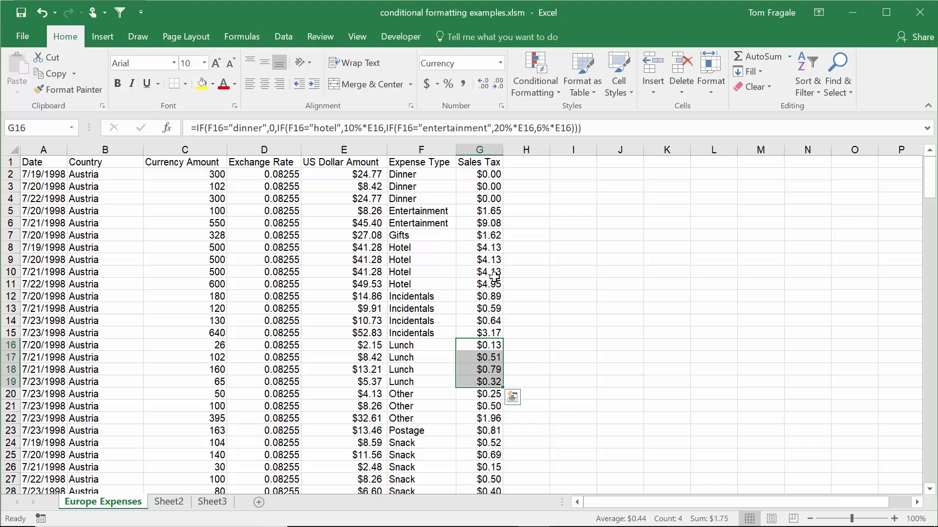
pyautogui.click(477, 174)
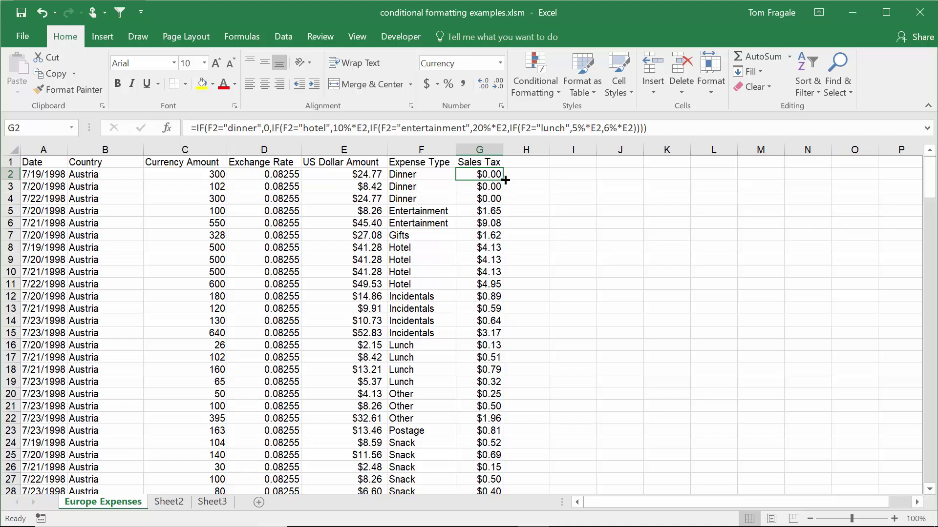
pyautogui.doubleClick(503, 180)
pyautogui.click(481, 345)
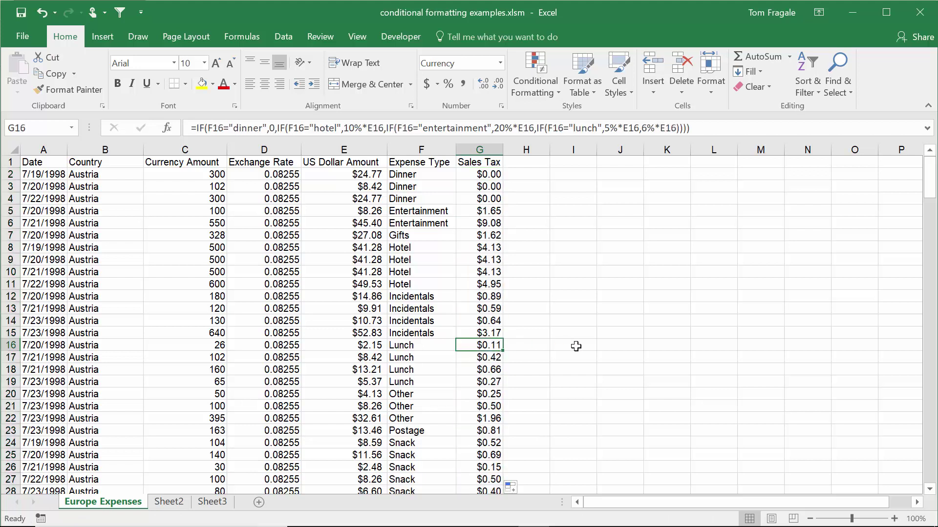